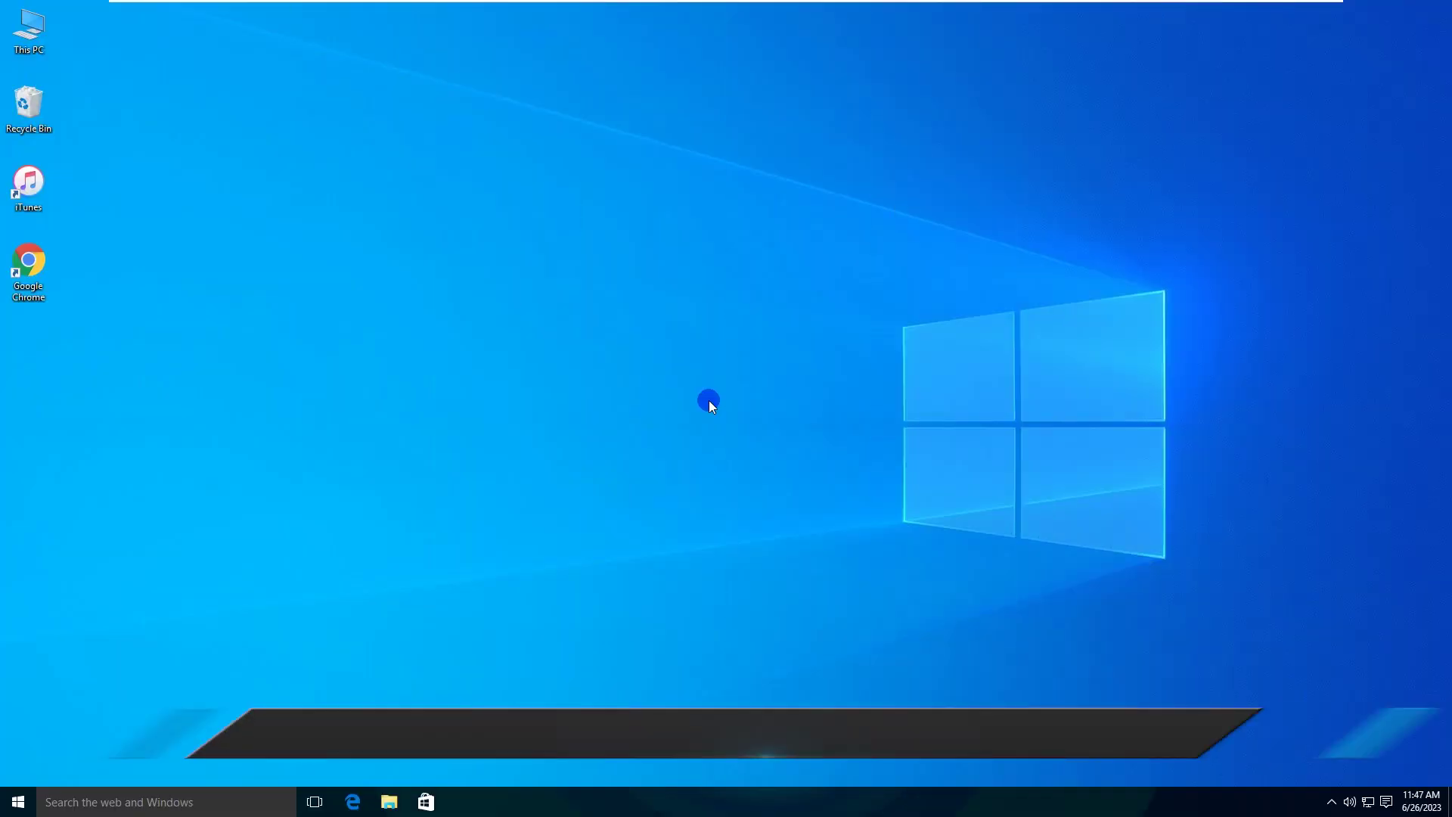
- Launch Registry Editor with regedit from the Run box, approving the UAC prompt
{"action": "key", "text": "super+r"}
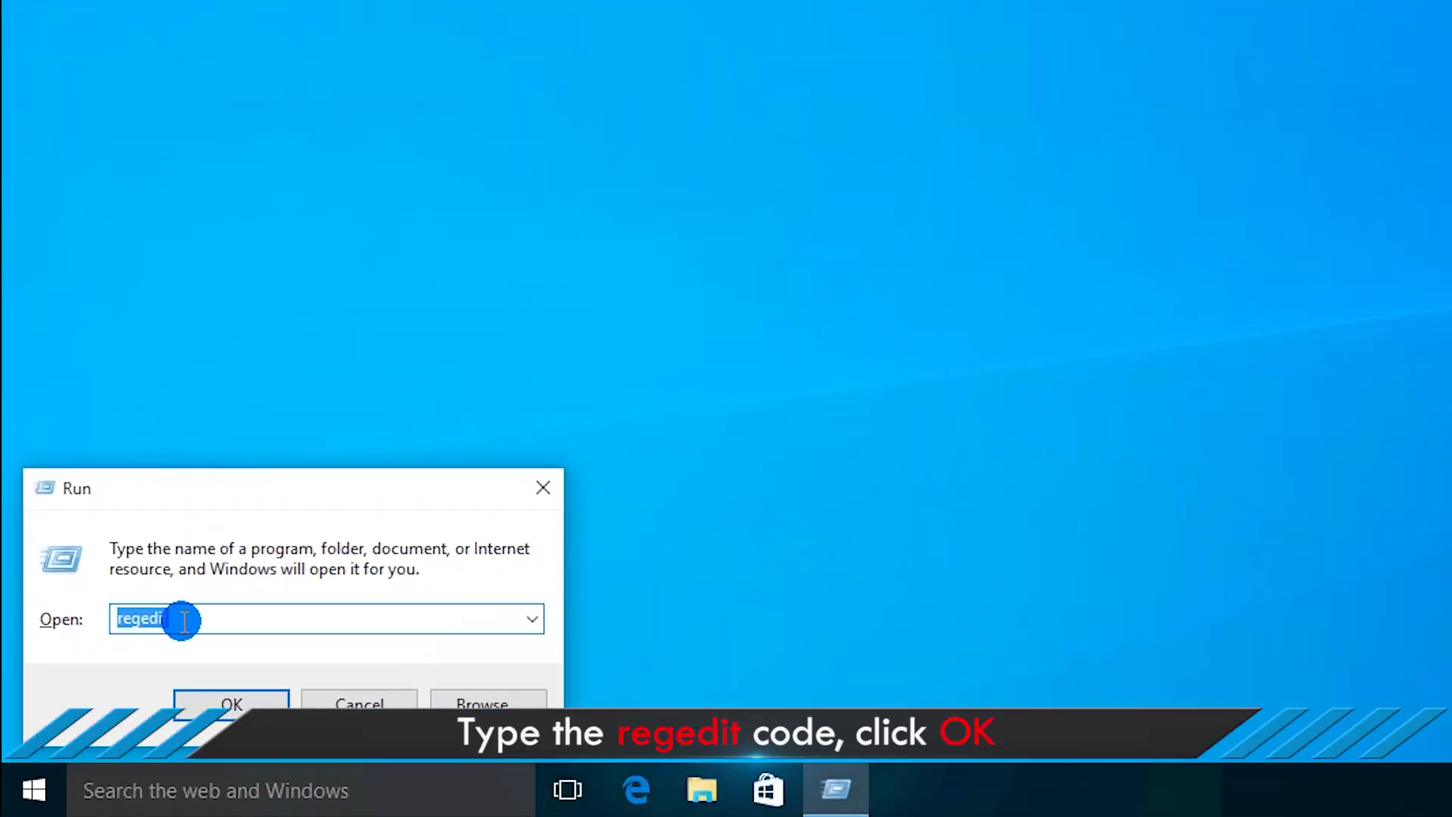
{"action": "left_click", "coordinate": [179, 619]}
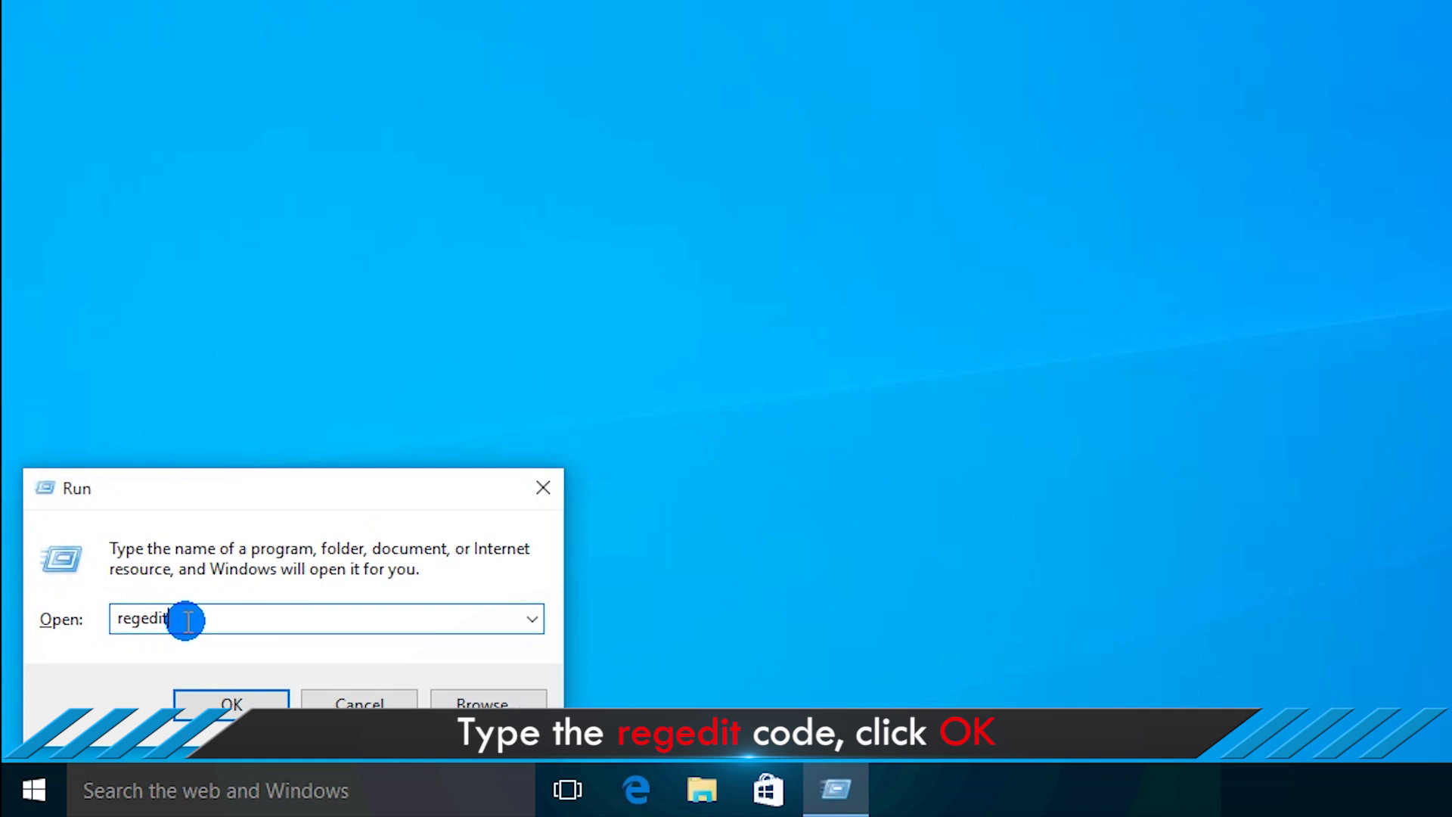
{"action": "left_click", "coordinate": [256, 701]}
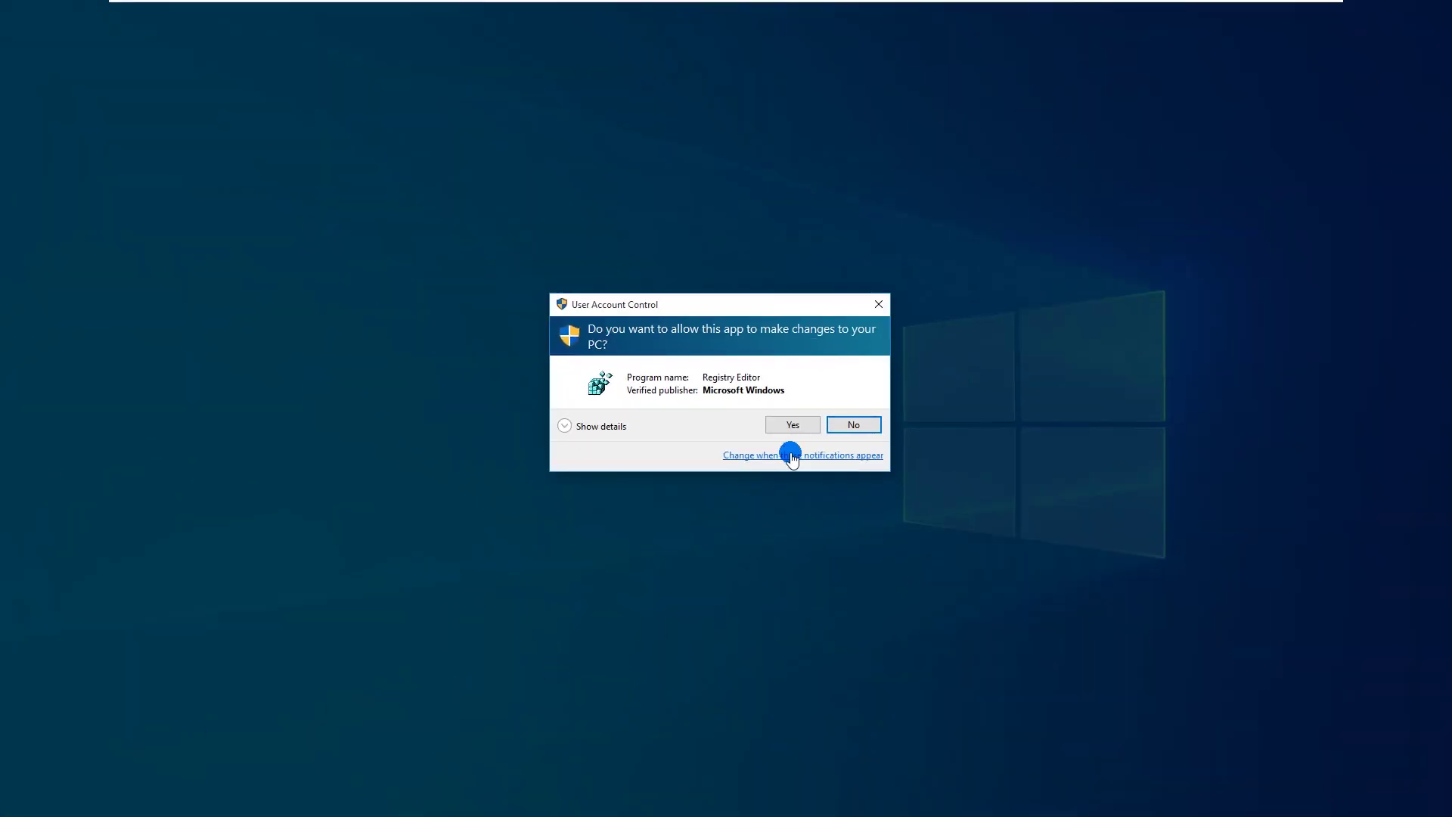
{"action": "left_click", "coordinate": [792, 426]}
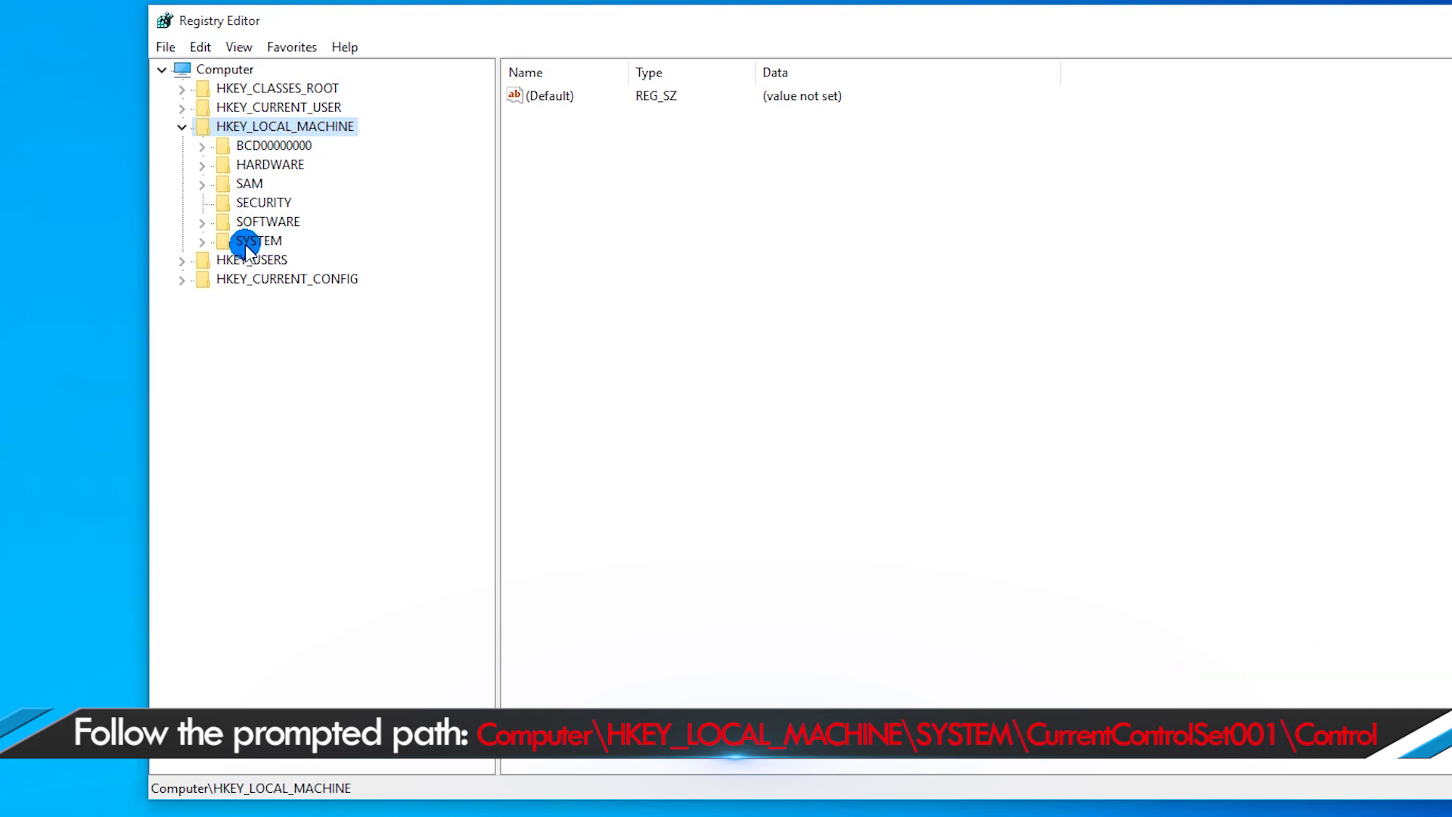
- Expand HKEY_LOCAL_MACHINE > SYSTEM > ControlSet001 to reach the Control key
{"action": "left_click", "coordinate": [202, 242]}
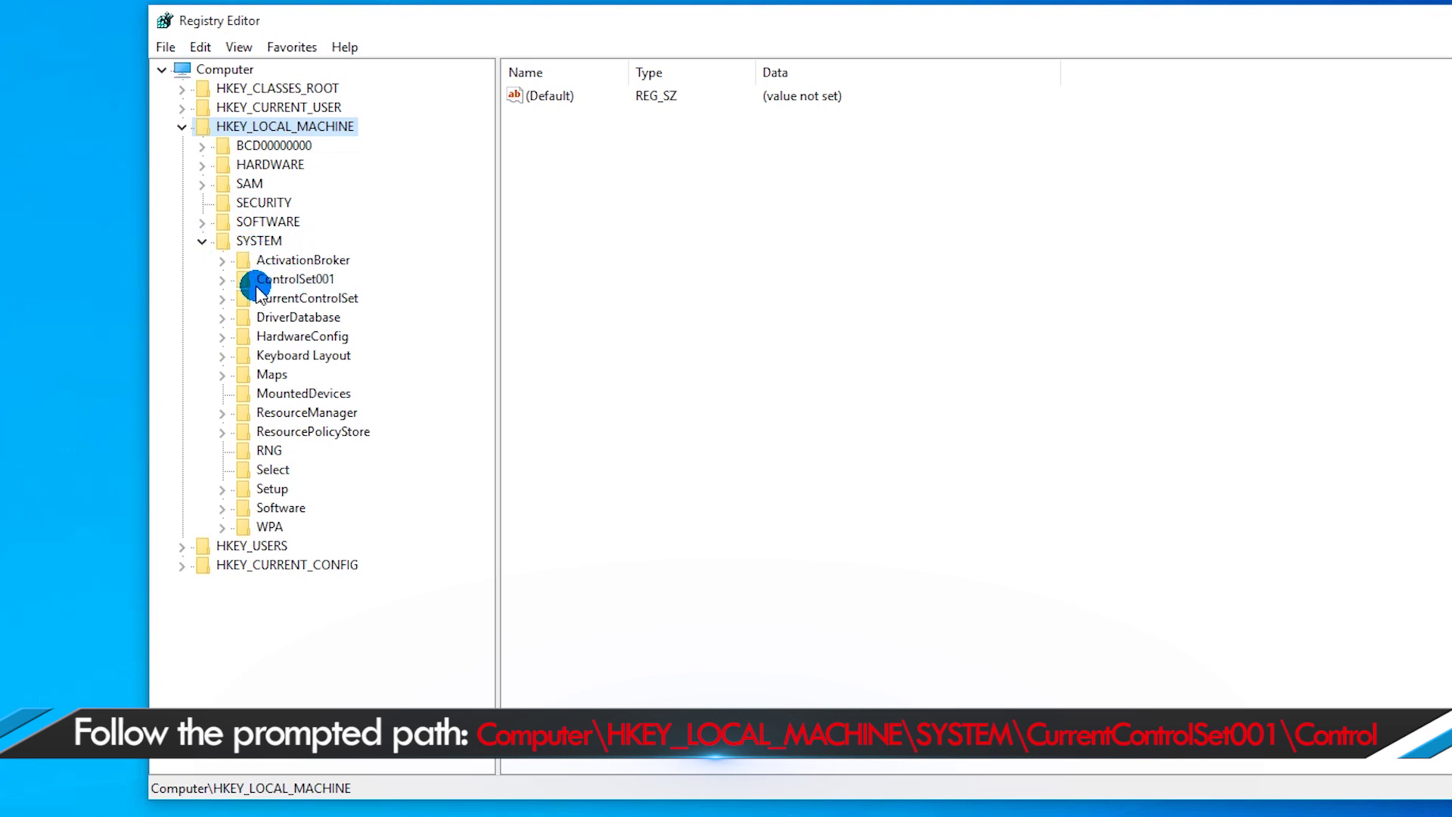
{"action": "left_click", "coordinate": [222, 281]}
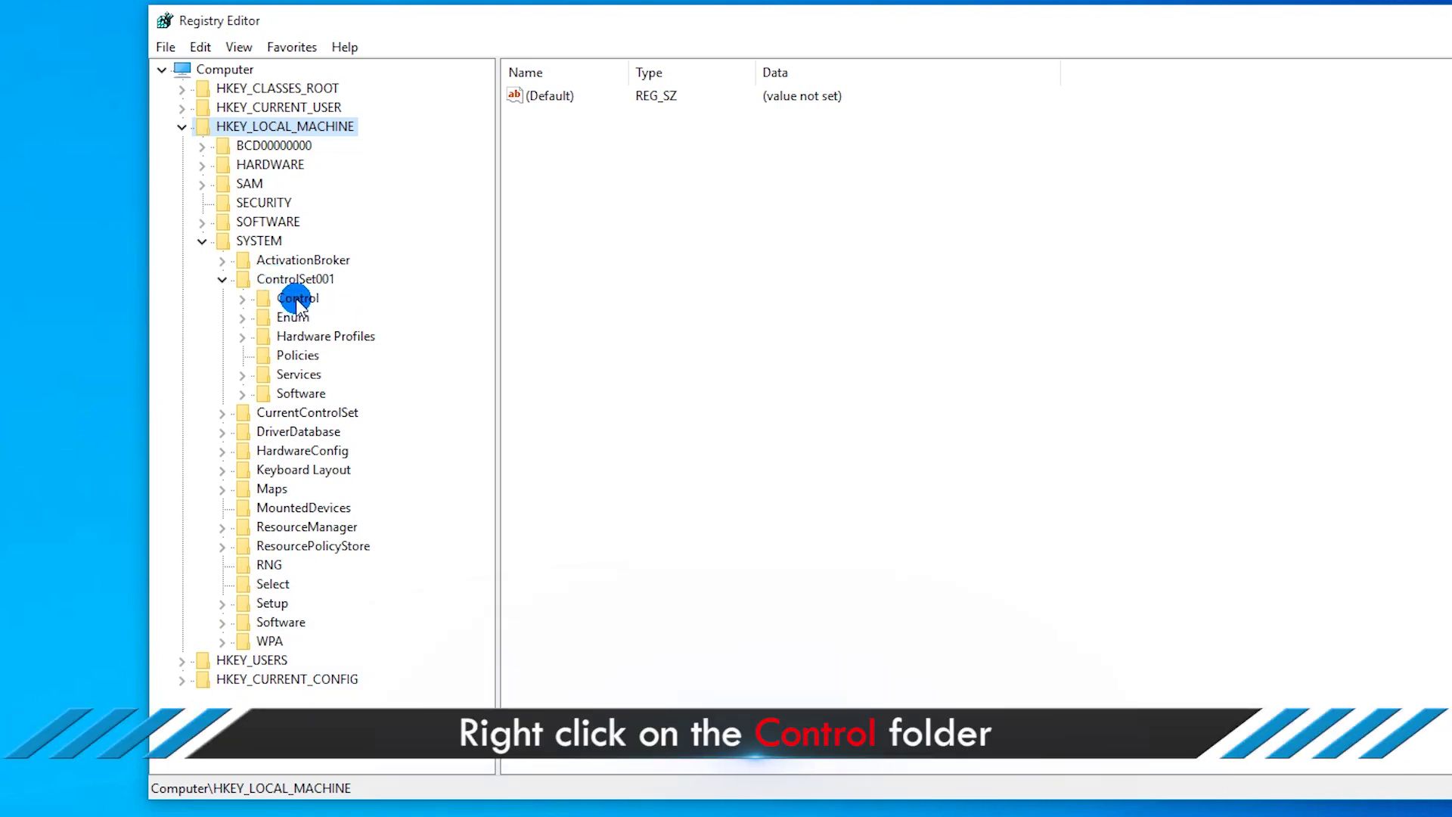
{"action": "right_click", "coordinate": [297, 299]}
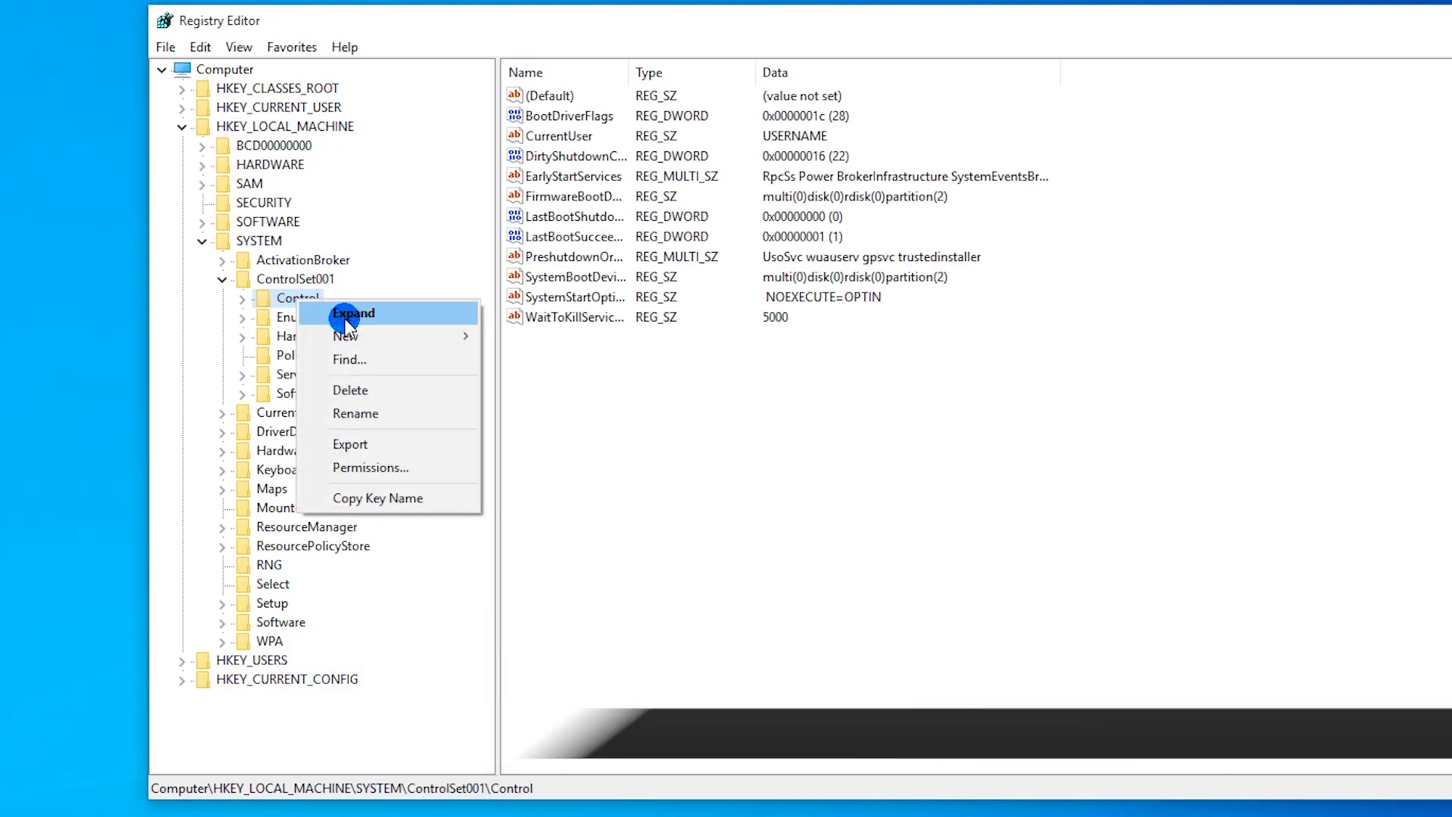
{"action": "mouse_move", "coordinate": [386, 336]}
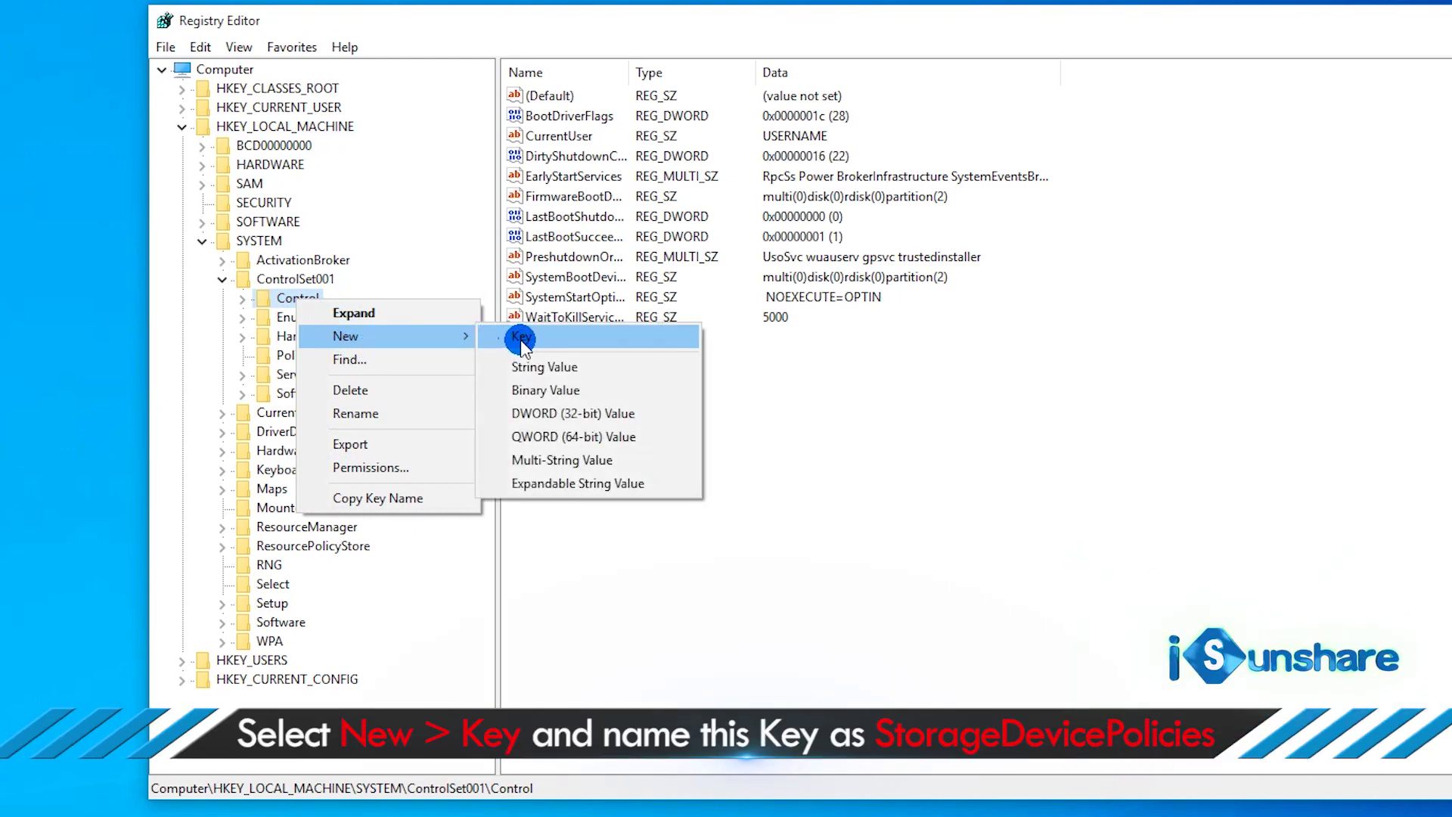
- Add a new key named StorageDevicePolicies under Control
{"action": "left_click", "coordinate": [519, 340]}
{"action": "type", "text": "StorageDevicePolicies"}
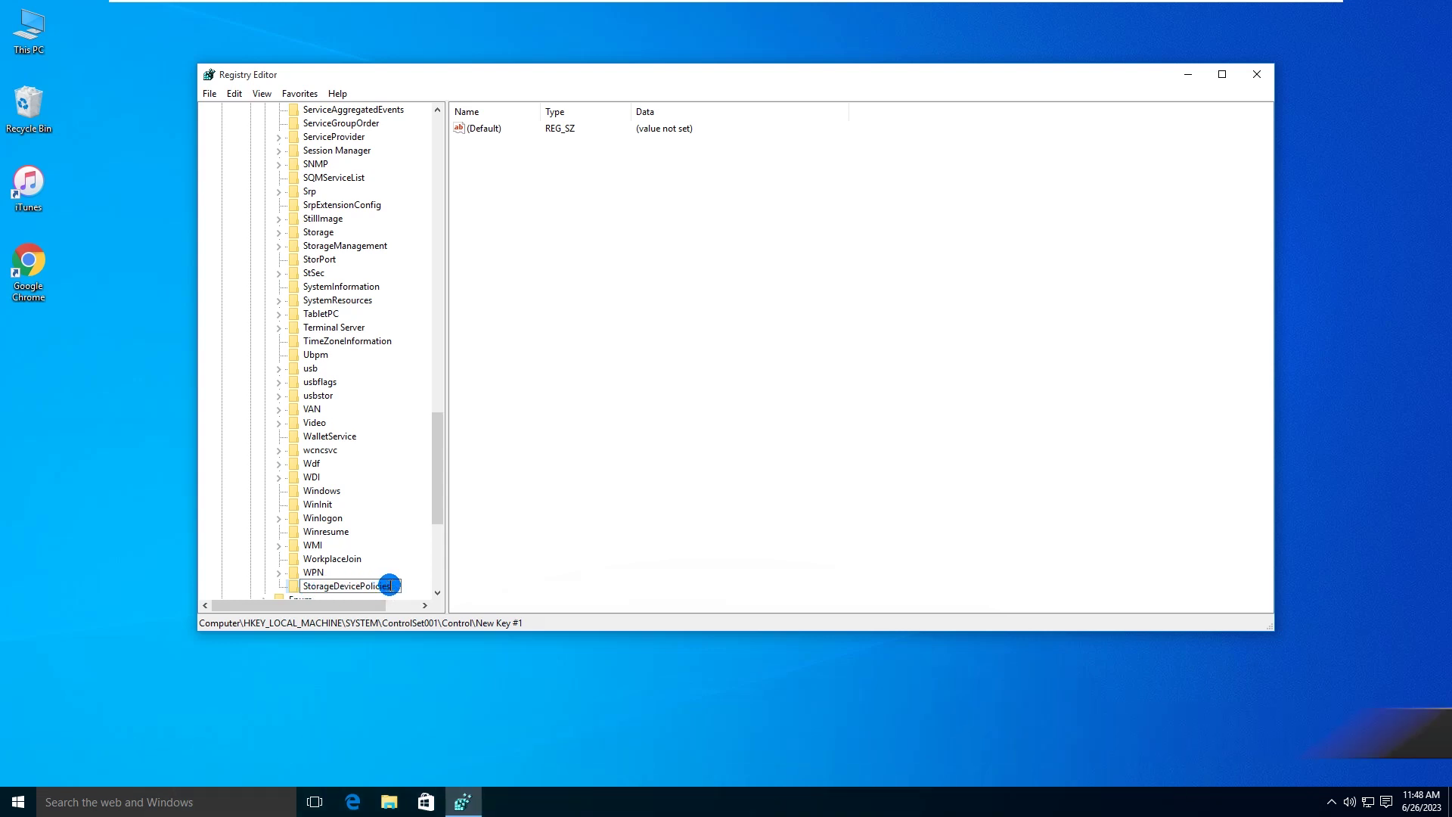
{"action": "key", "text": "Return"}
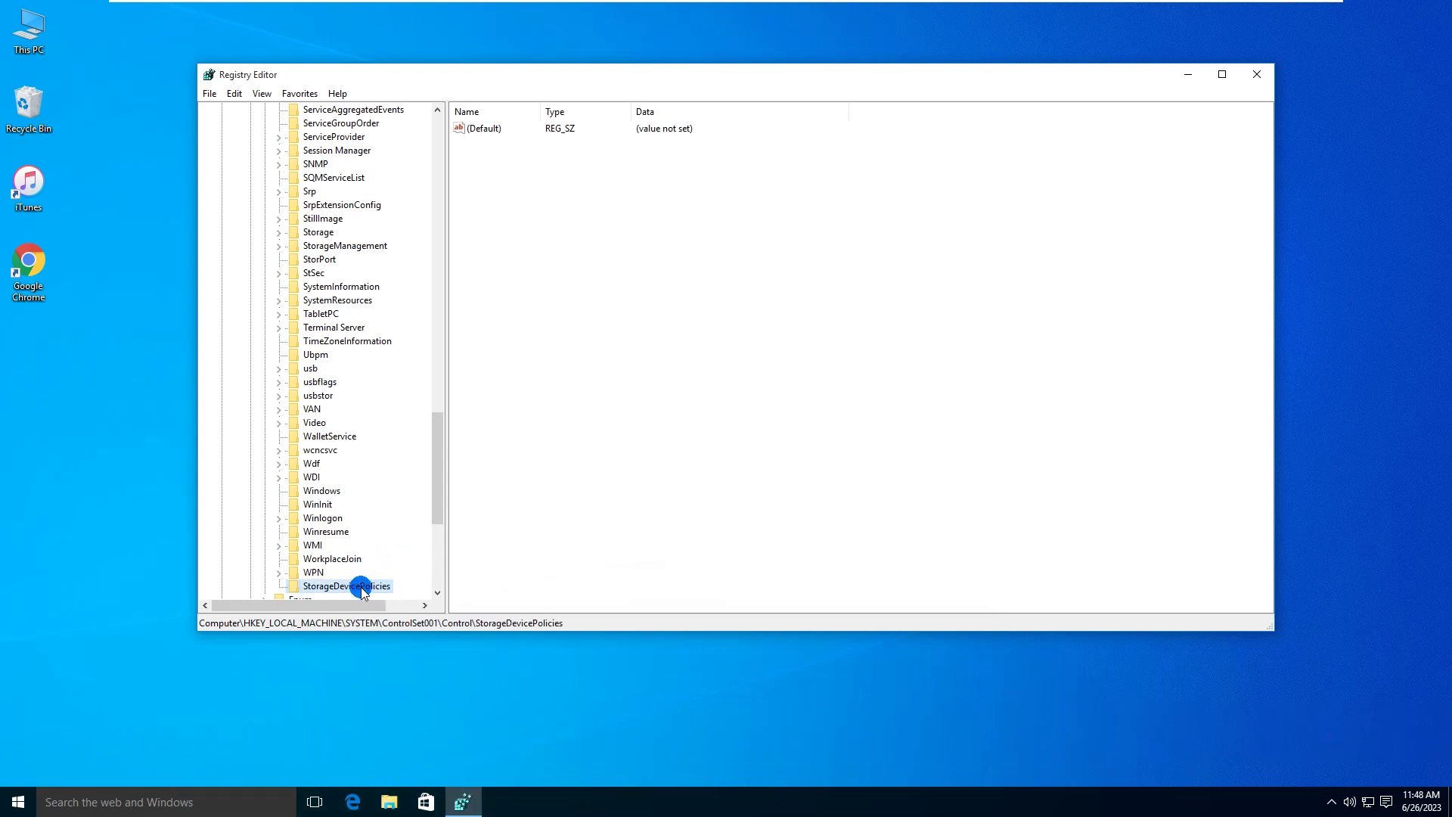
{"action": "left_click_drag", "start_coordinate": [438, 454], "coordinate": [438, 499]}
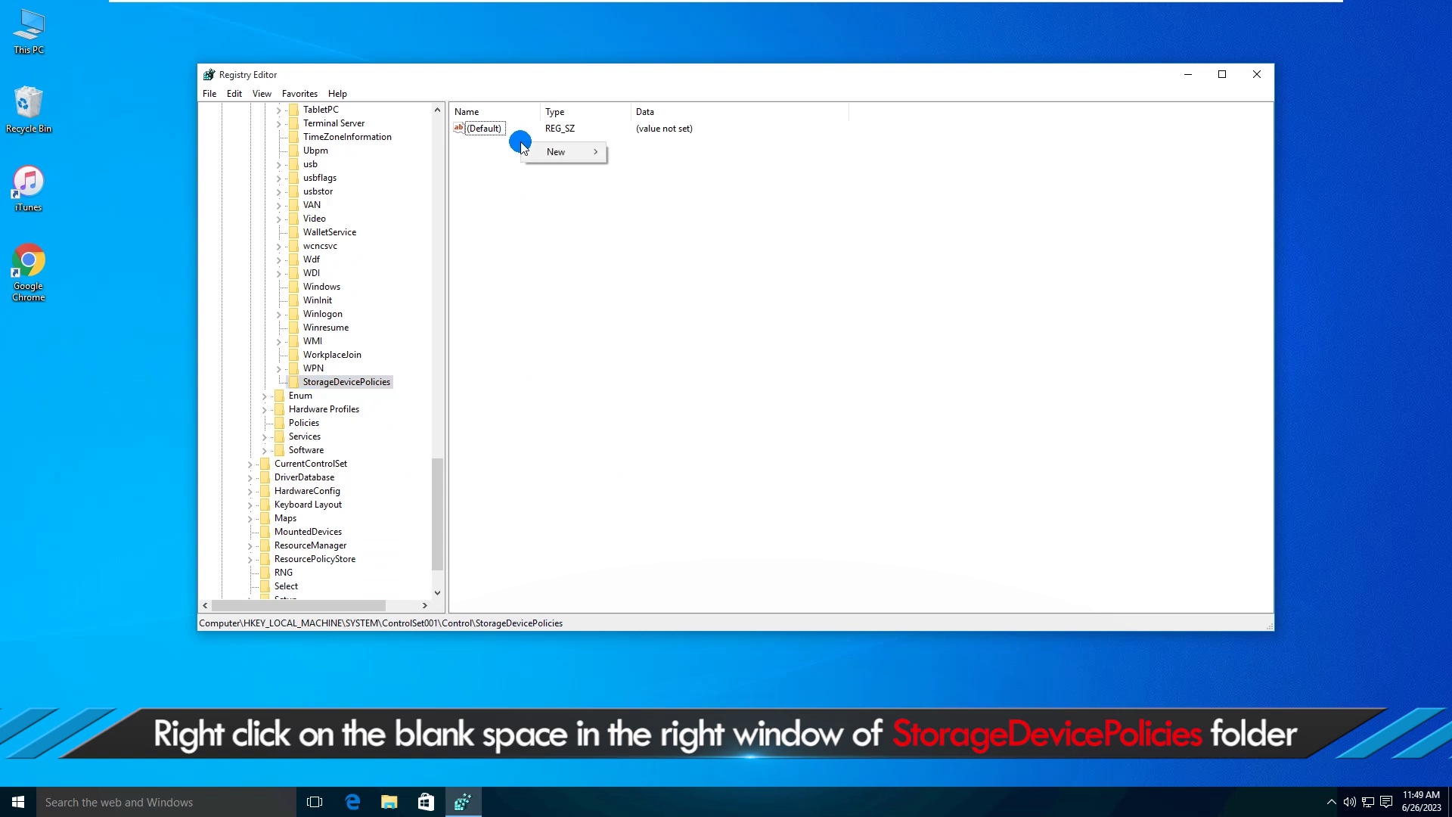
- Add a DWORD (32-bit) value named WriteProtect to StorageDevicePolicies
{"action": "left_click", "coordinate": [560, 152]}
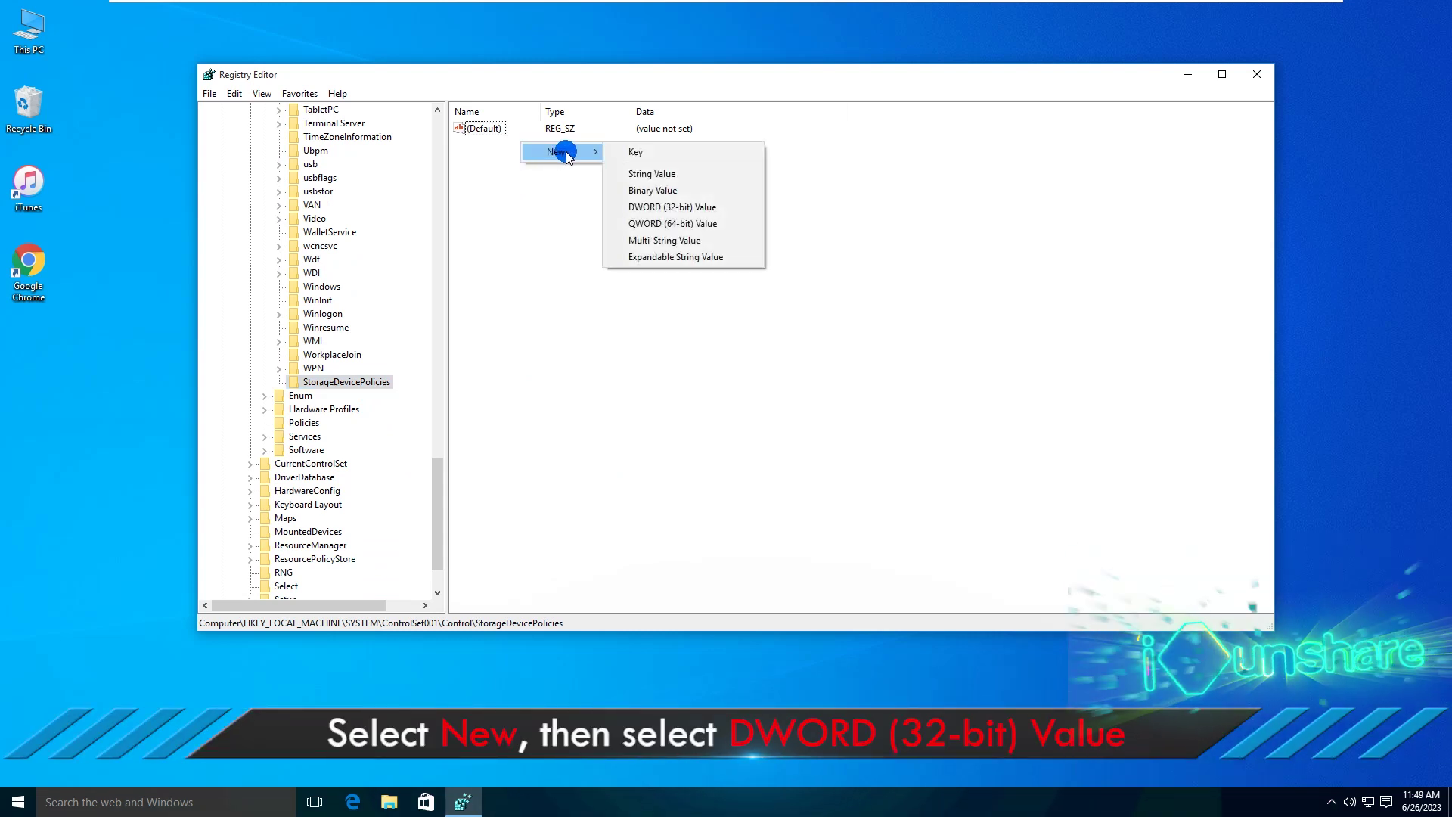
{"action": "left_click", "coordinate": [672, 208]}
{"action": "type", "text": "WriteProtect"}
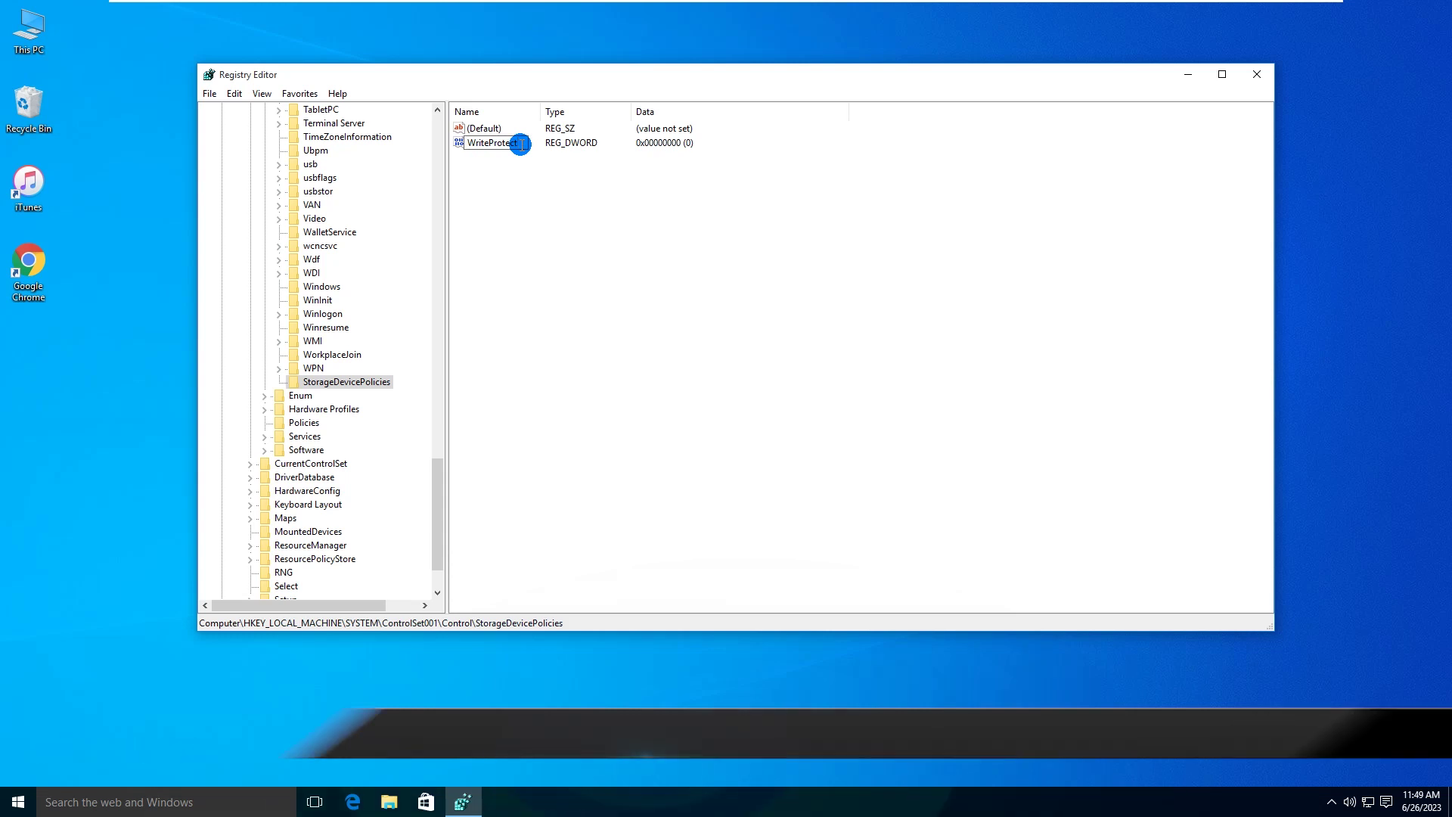
{"action": "key", "text": "Return"}
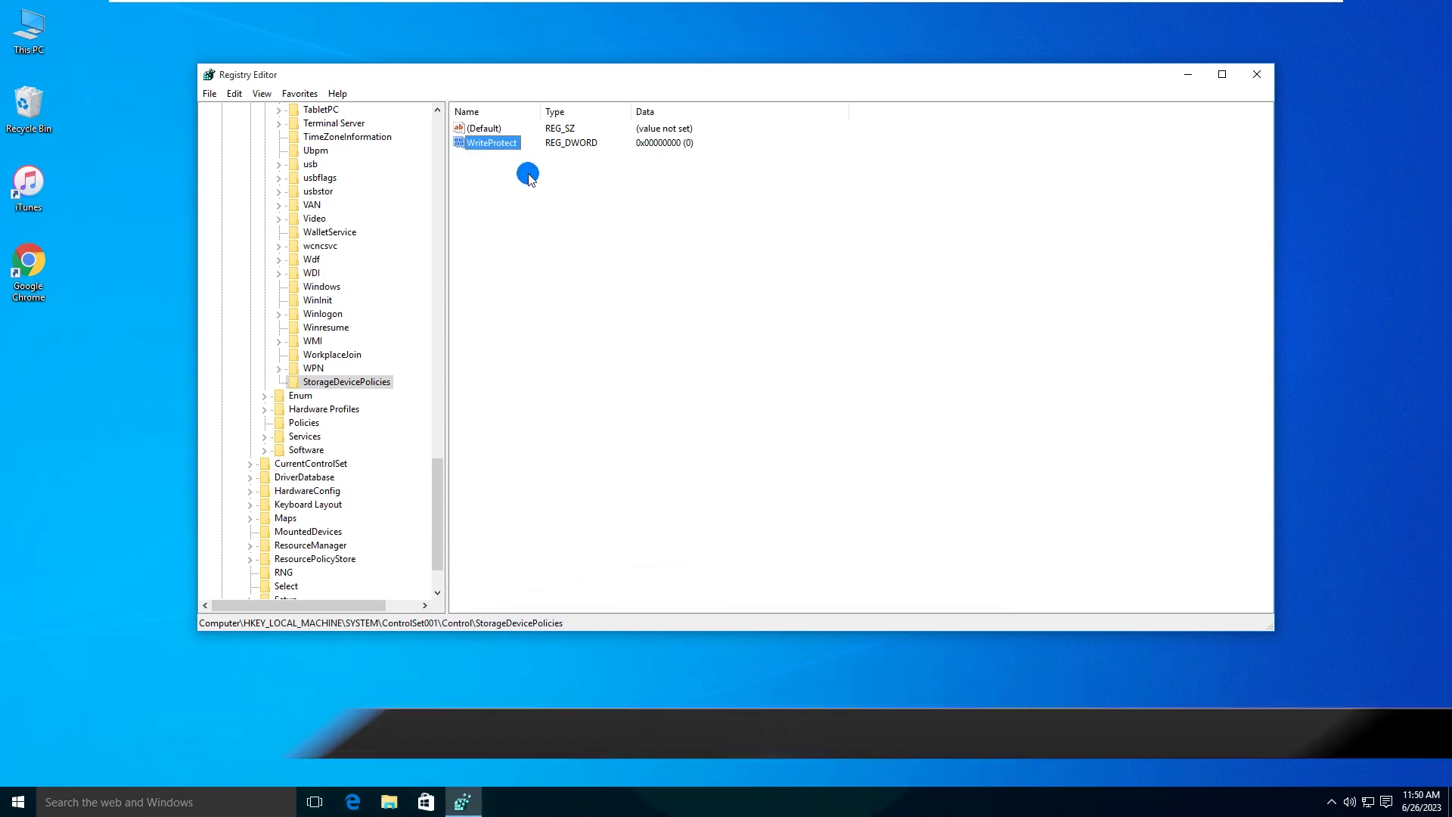
{"action": "double_click", "coordinate": [486, 143]}
{"action": "type", "text": "1"}
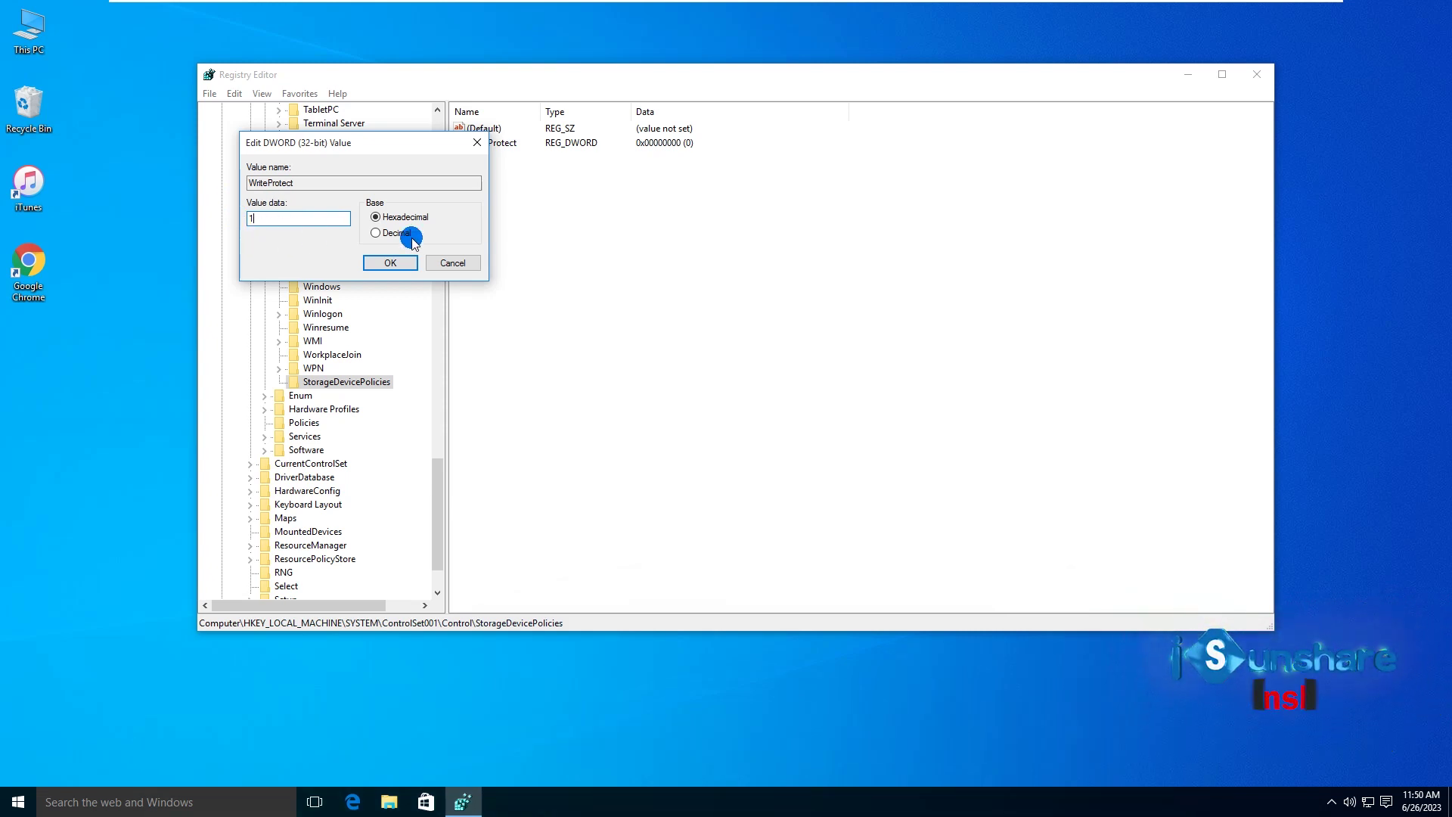
- Confirm WriteProtect's value data as 1 and close Registry Editor
{"action": "left_click", "coordinate": [394, 262]}
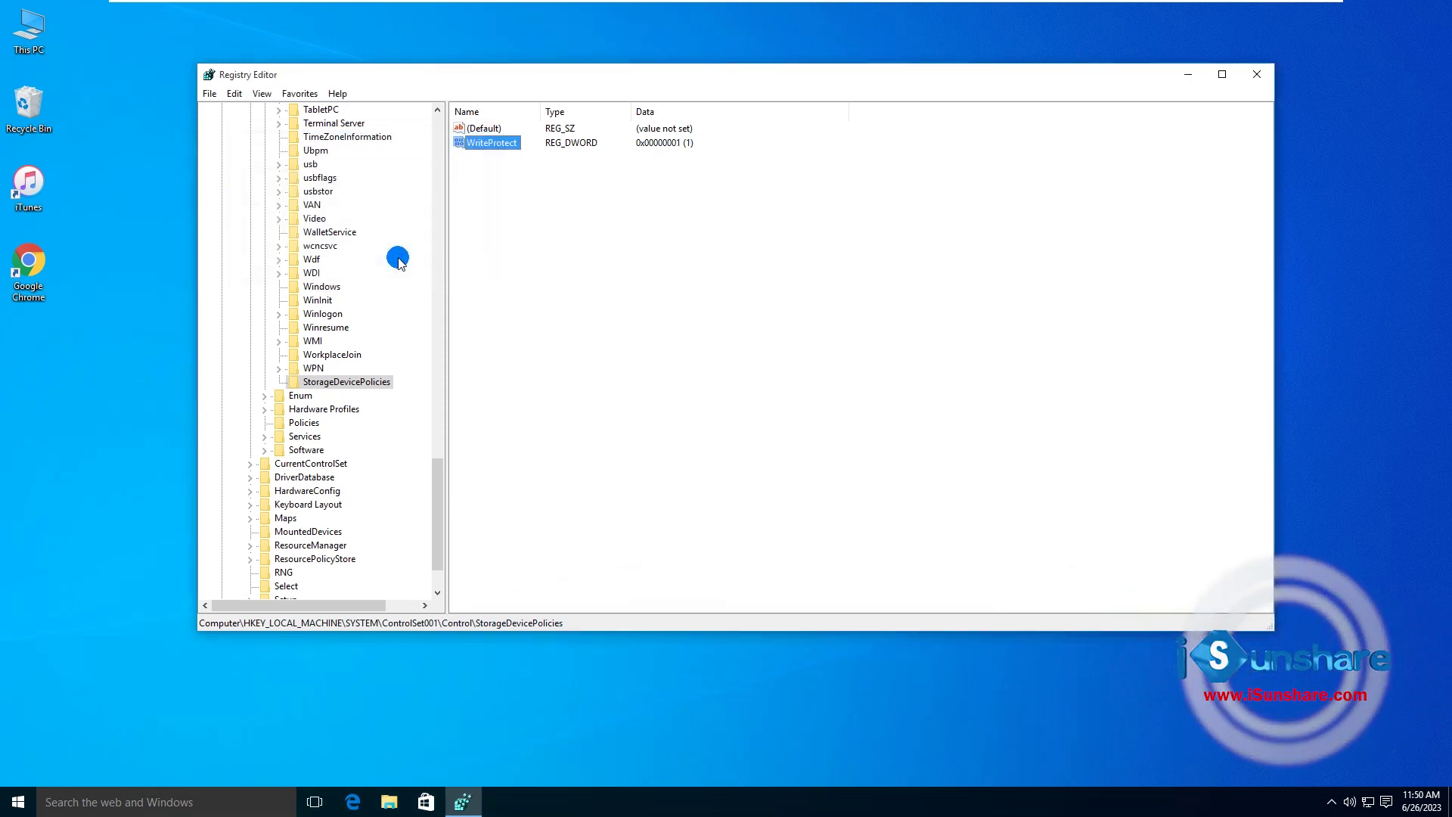
{"action": "left_click", "coordinate": [1261, 76]}
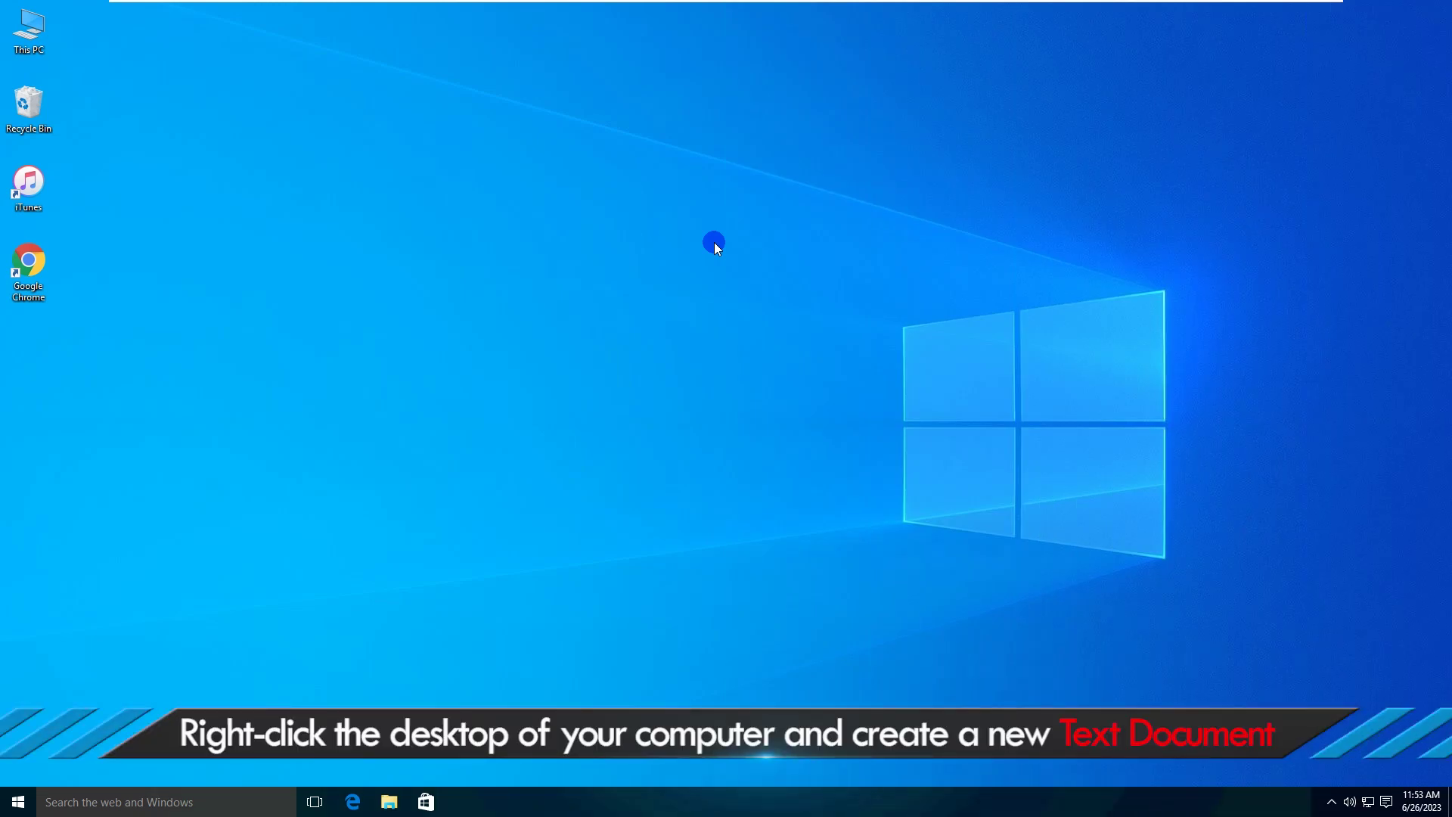
- Create a desktop text document with the default name New Text Document
{"action": "right_click", "coordinate": [717, 246]}
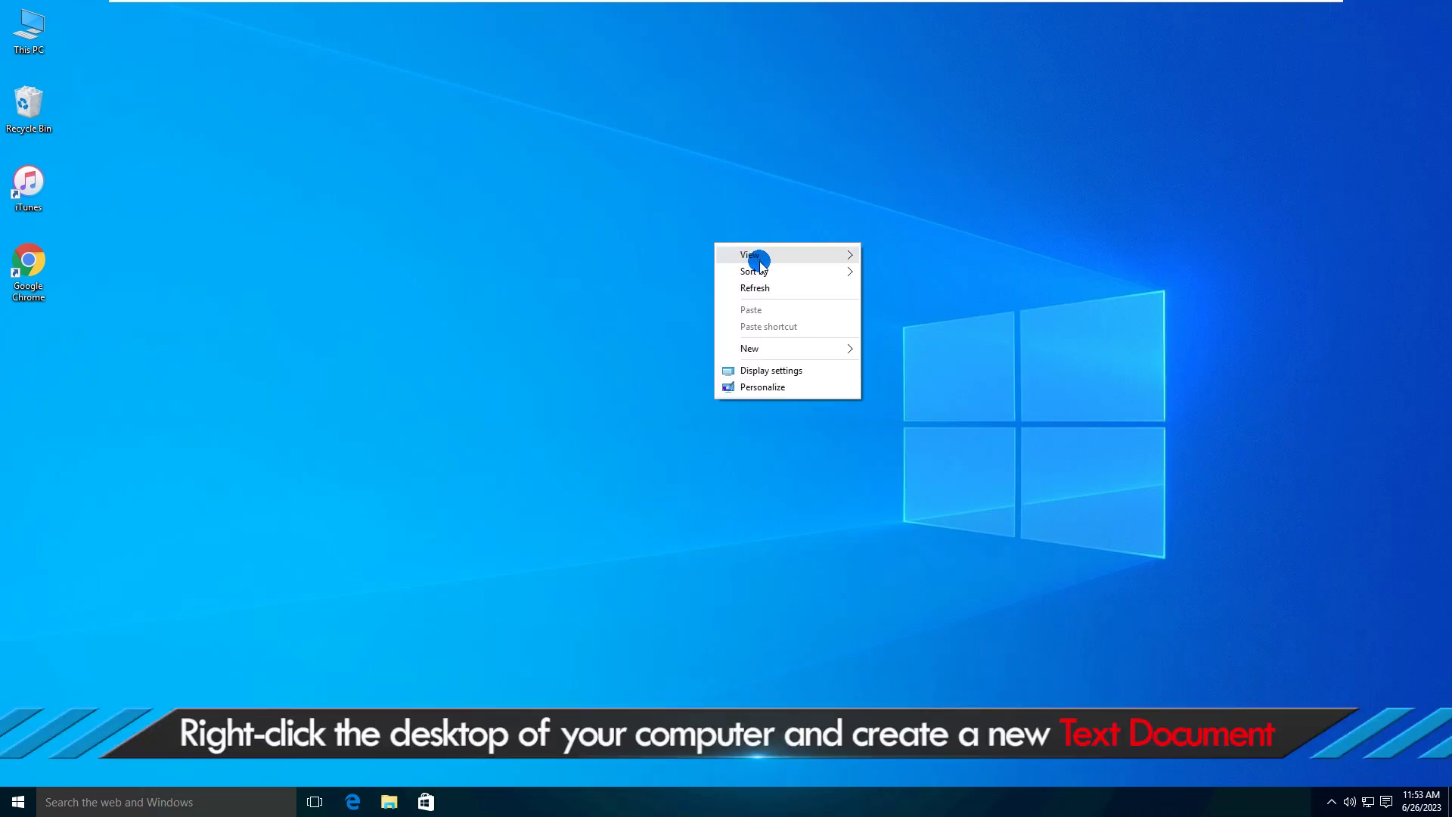
{"action": "mouse_move", "coordinate": [783, 348]}
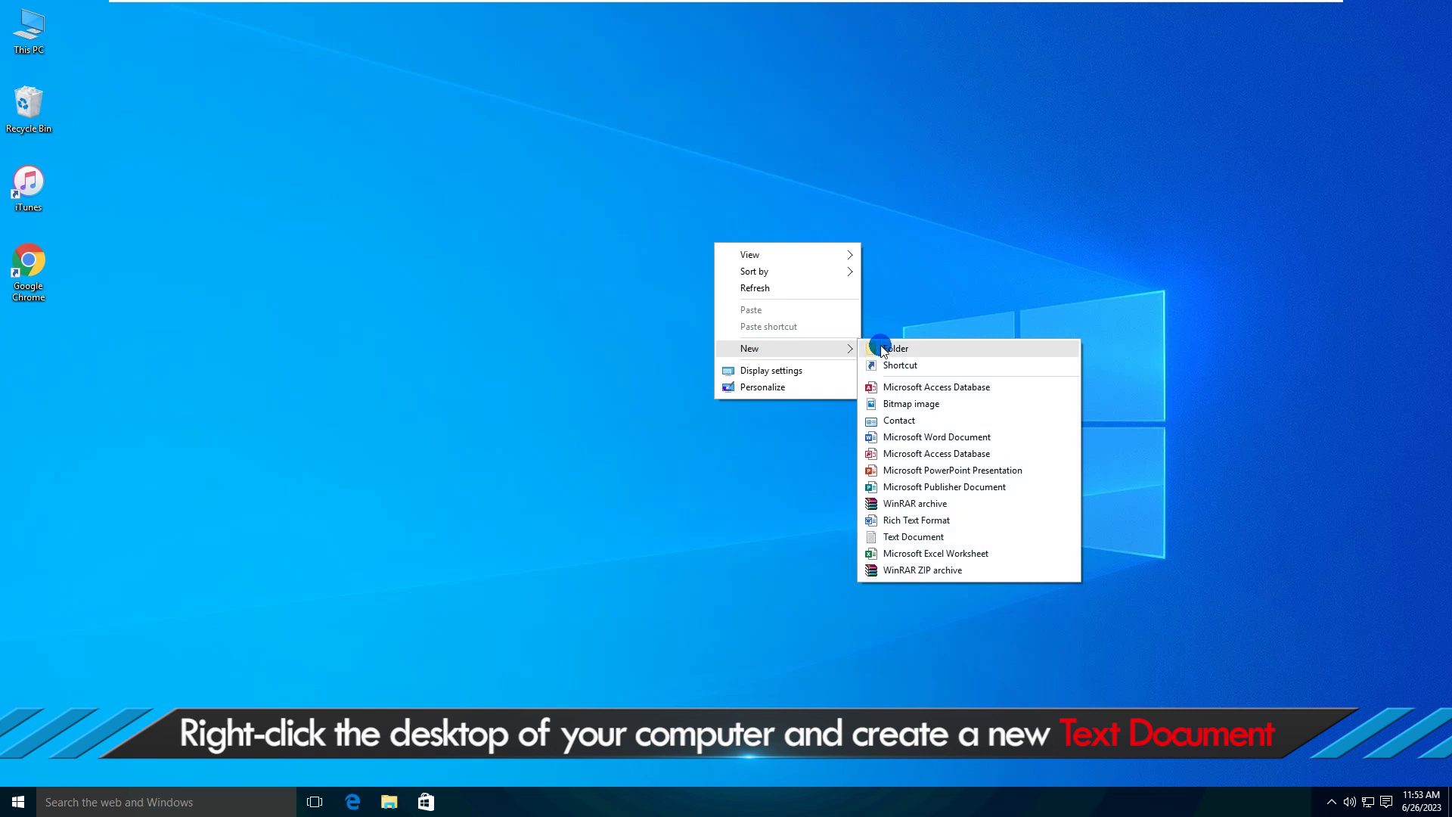
{"action": "left_click", "coordinate": [916, 538]}
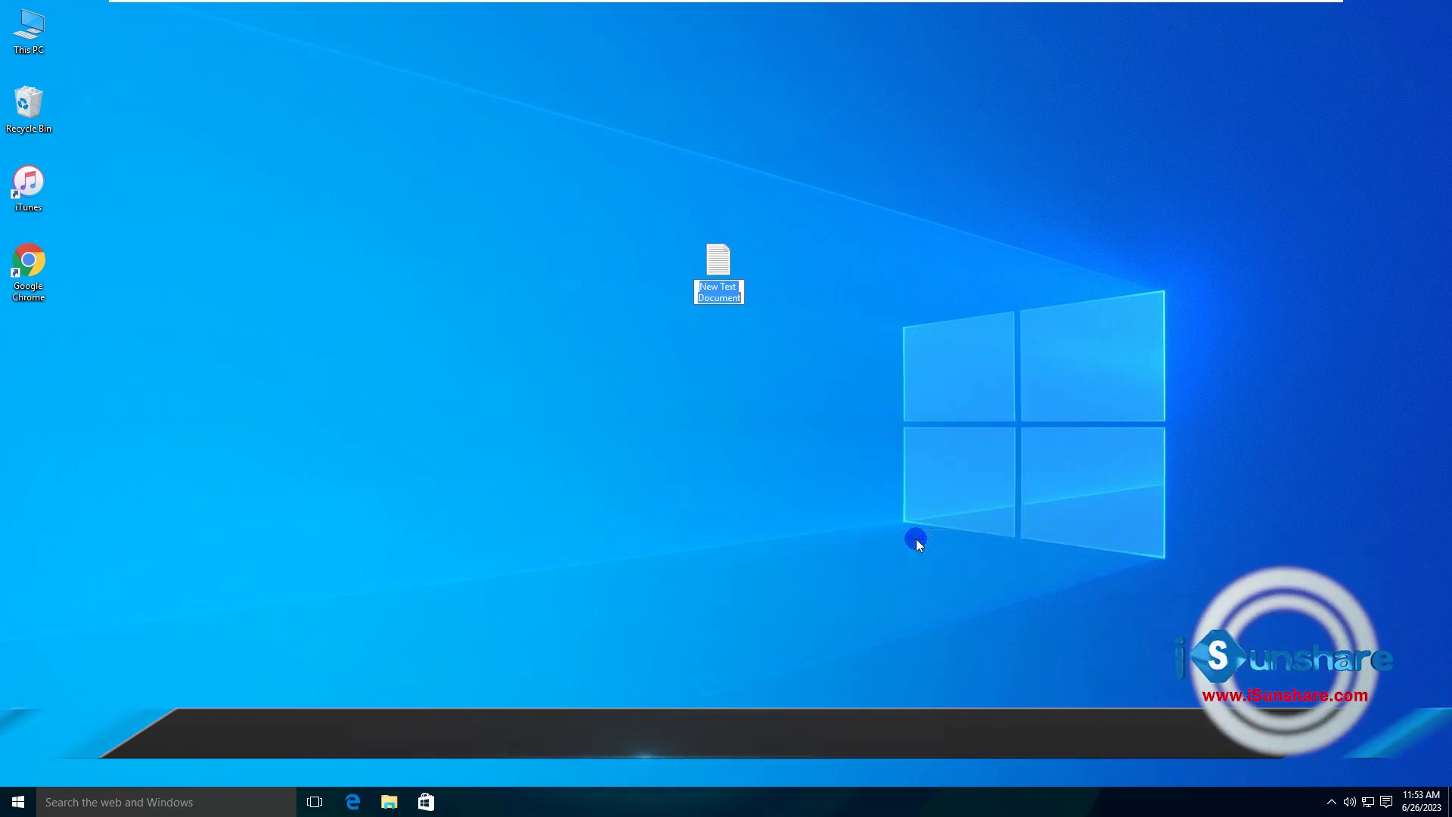
{"action": "left_click", "coordinate": [715, 251]}
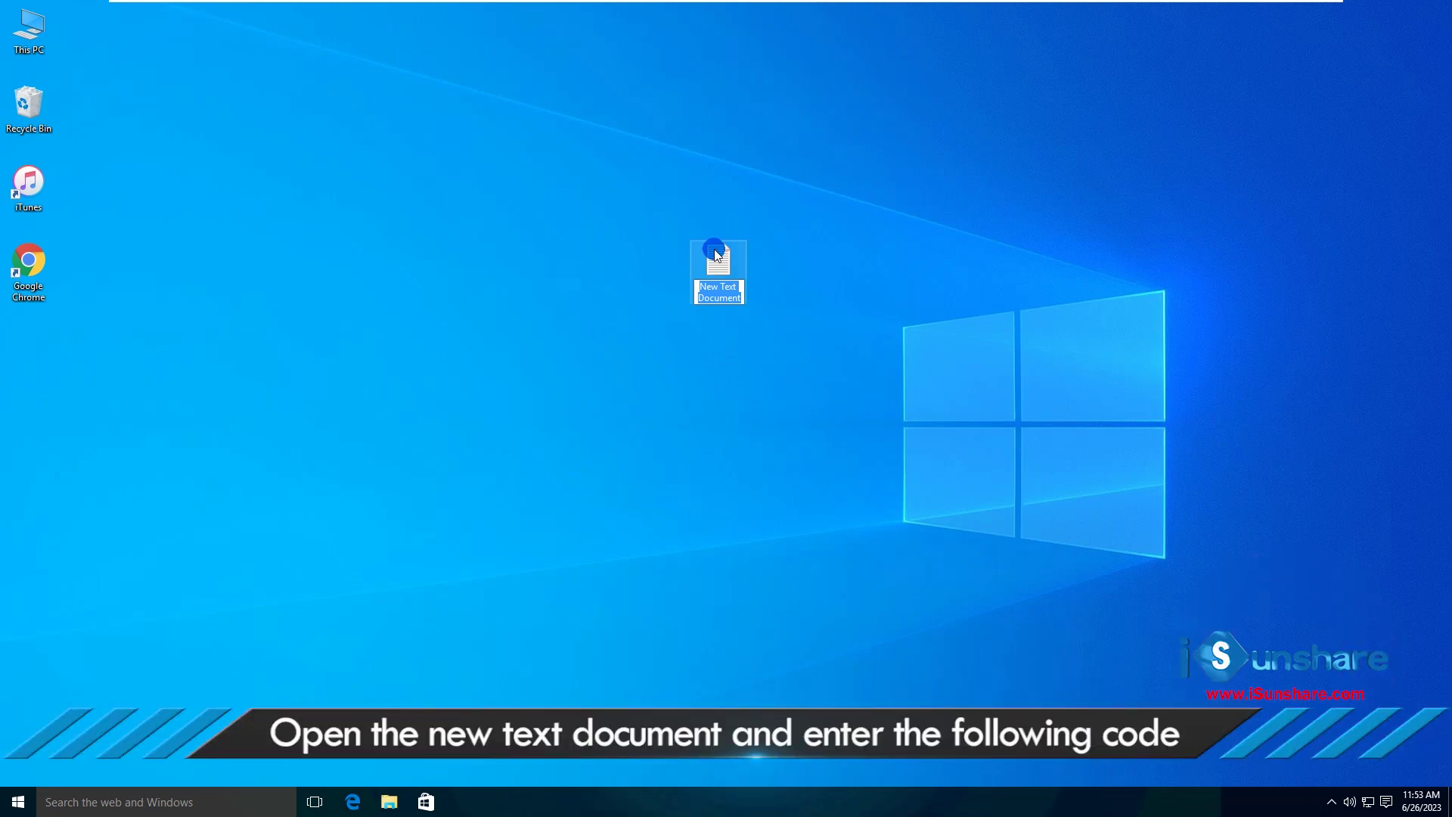
- Paste the five-line write-protect batch script into New Text Document in Notepad
{"action": "double_click", "coordinate": [717, 255]}
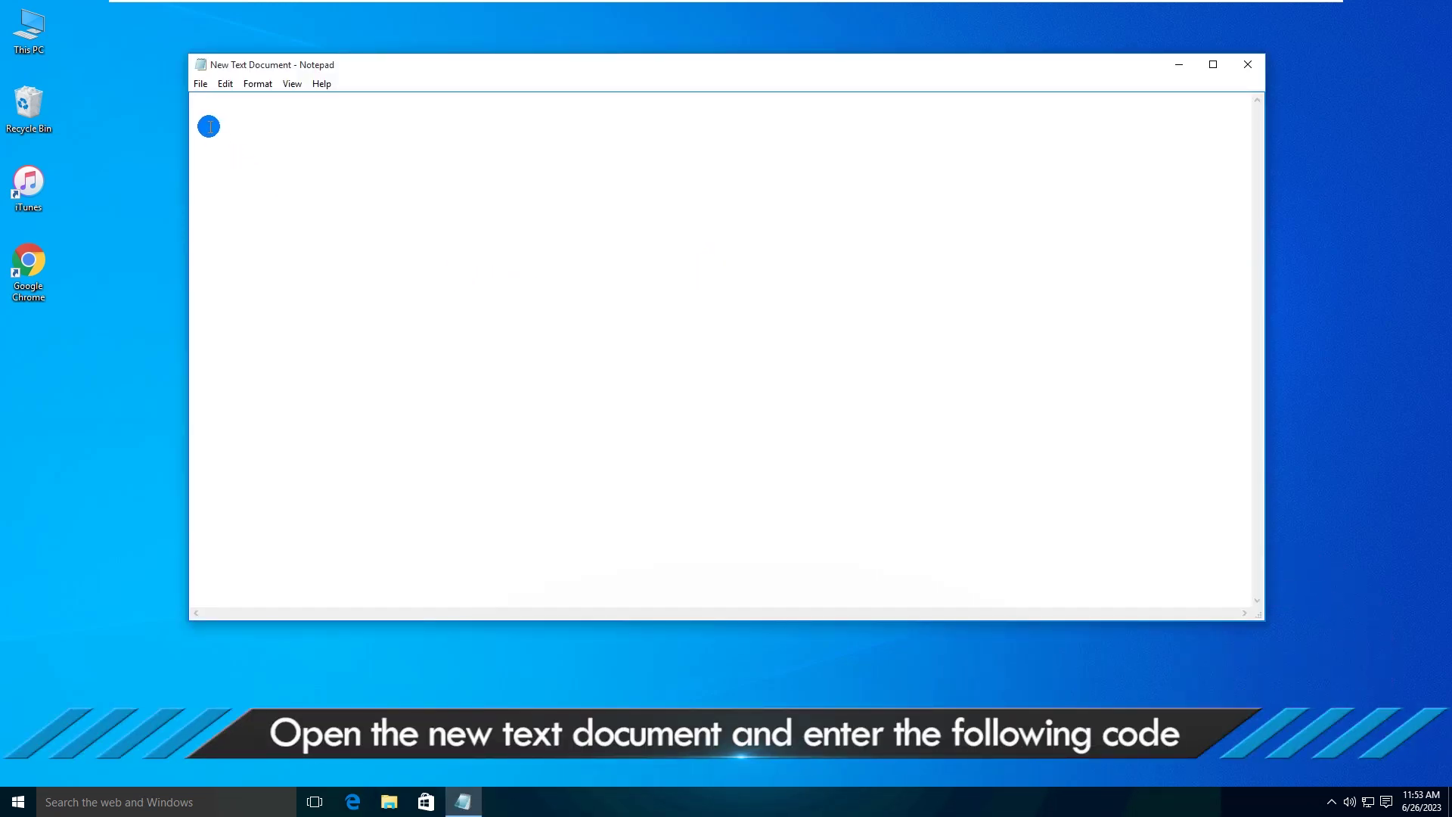
{"action": "type", "text": "@echo off  reg add HKLM\\SYSTEM\\CurrentControlSet\\Control\\StorageDevicePolicies /v WriteProtect /t REG_DWORD /d 00000001  echo Successful  pause  echo Protect files on USB from being copied"}
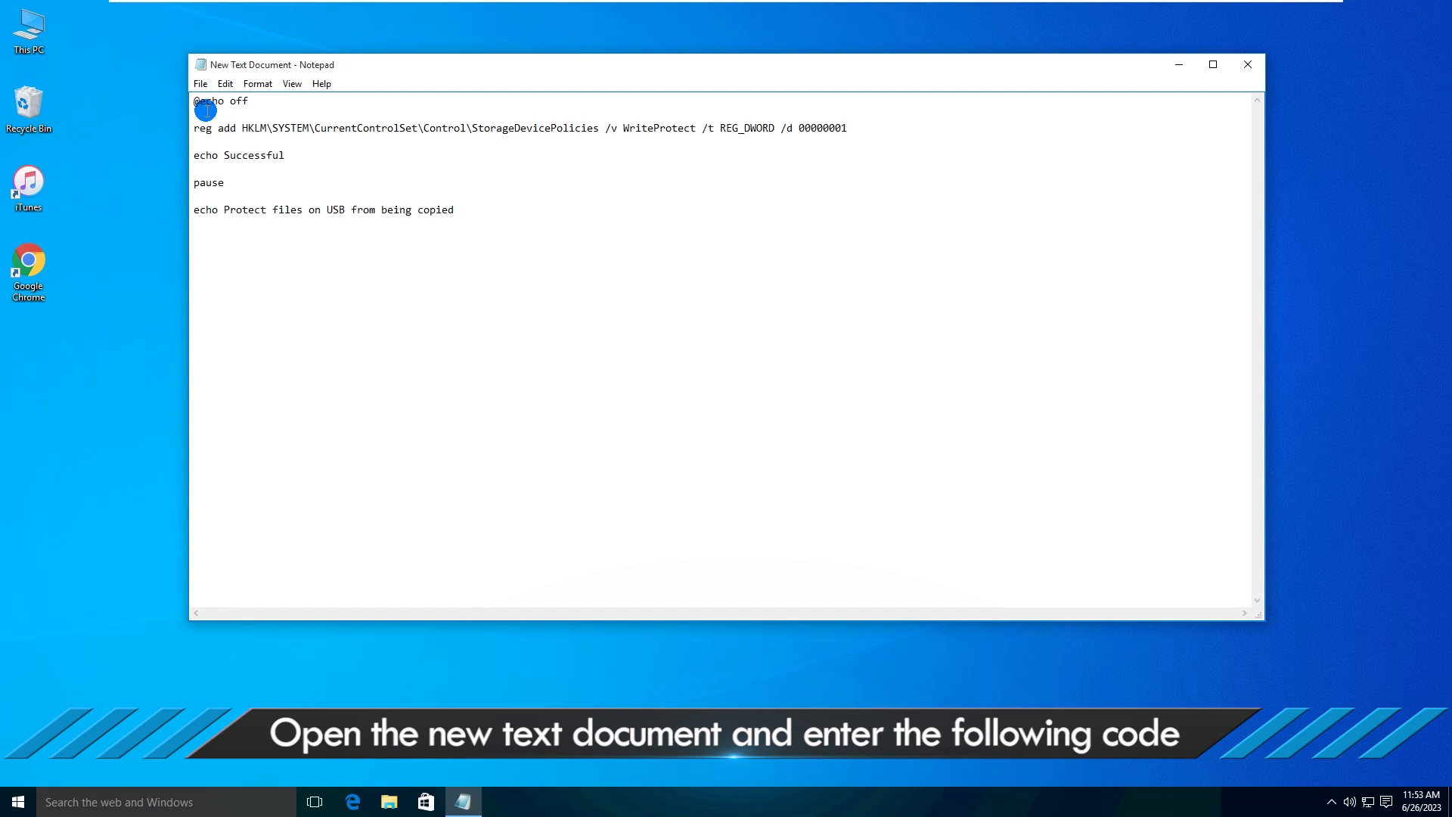
{"action": "left_click_drag", "start_coordinate": [210, 112], "coordinate": [484, 214]}
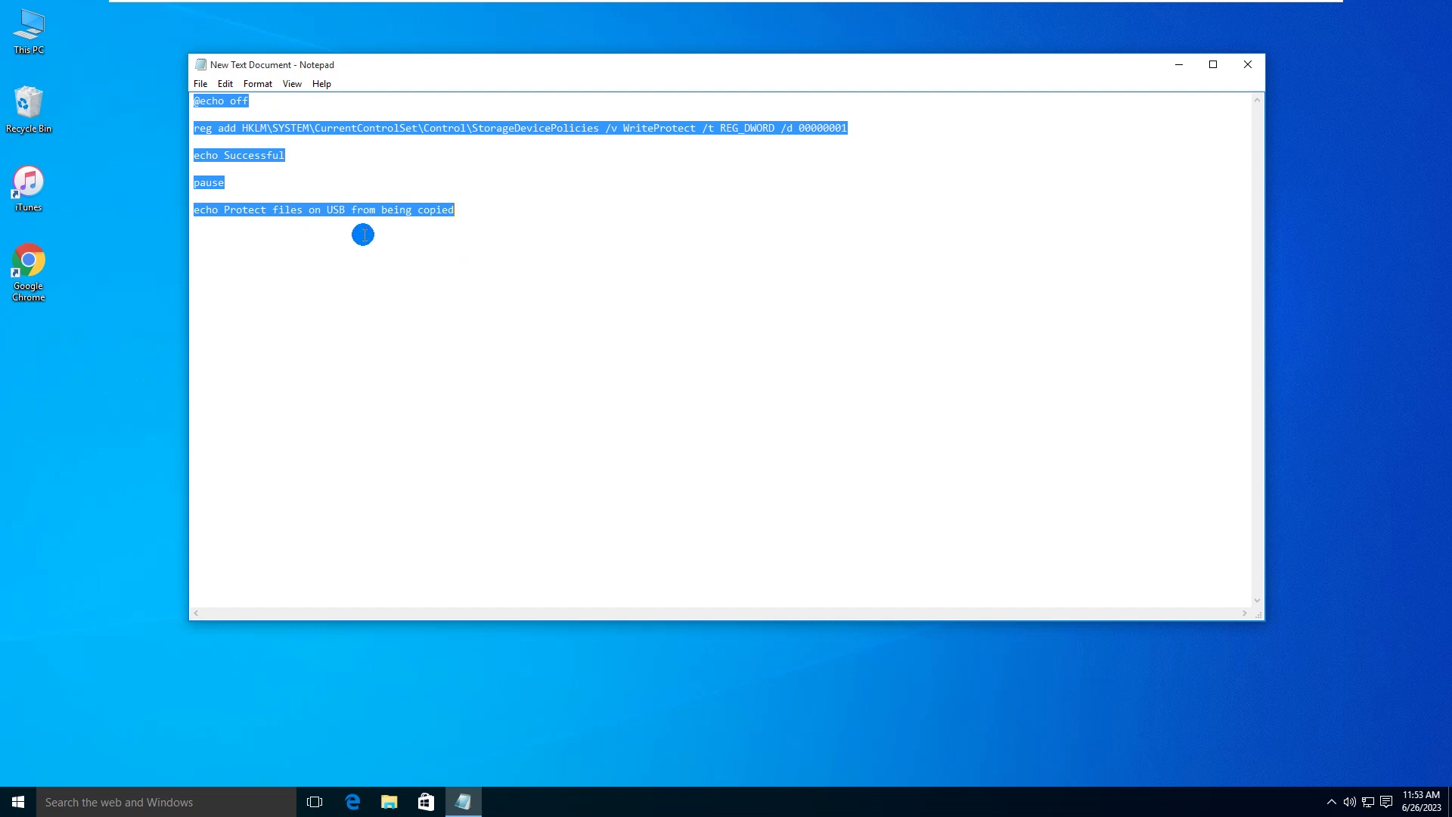
{"action": "left_click", "coordinate": [489, 191]}
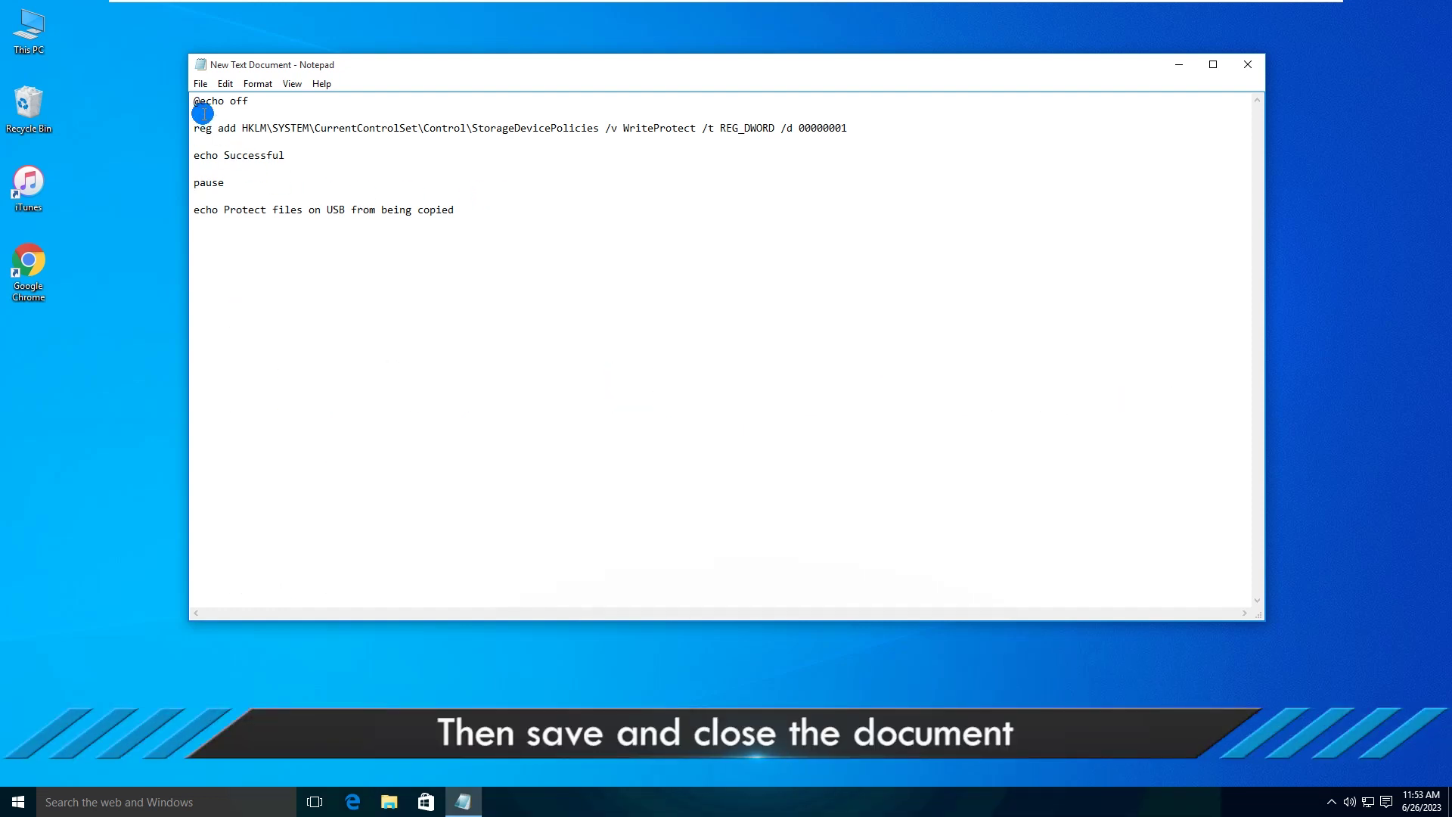
- Save the batch script and close Notepad
{"action": "left_click", "coordinate": [202, 85]}
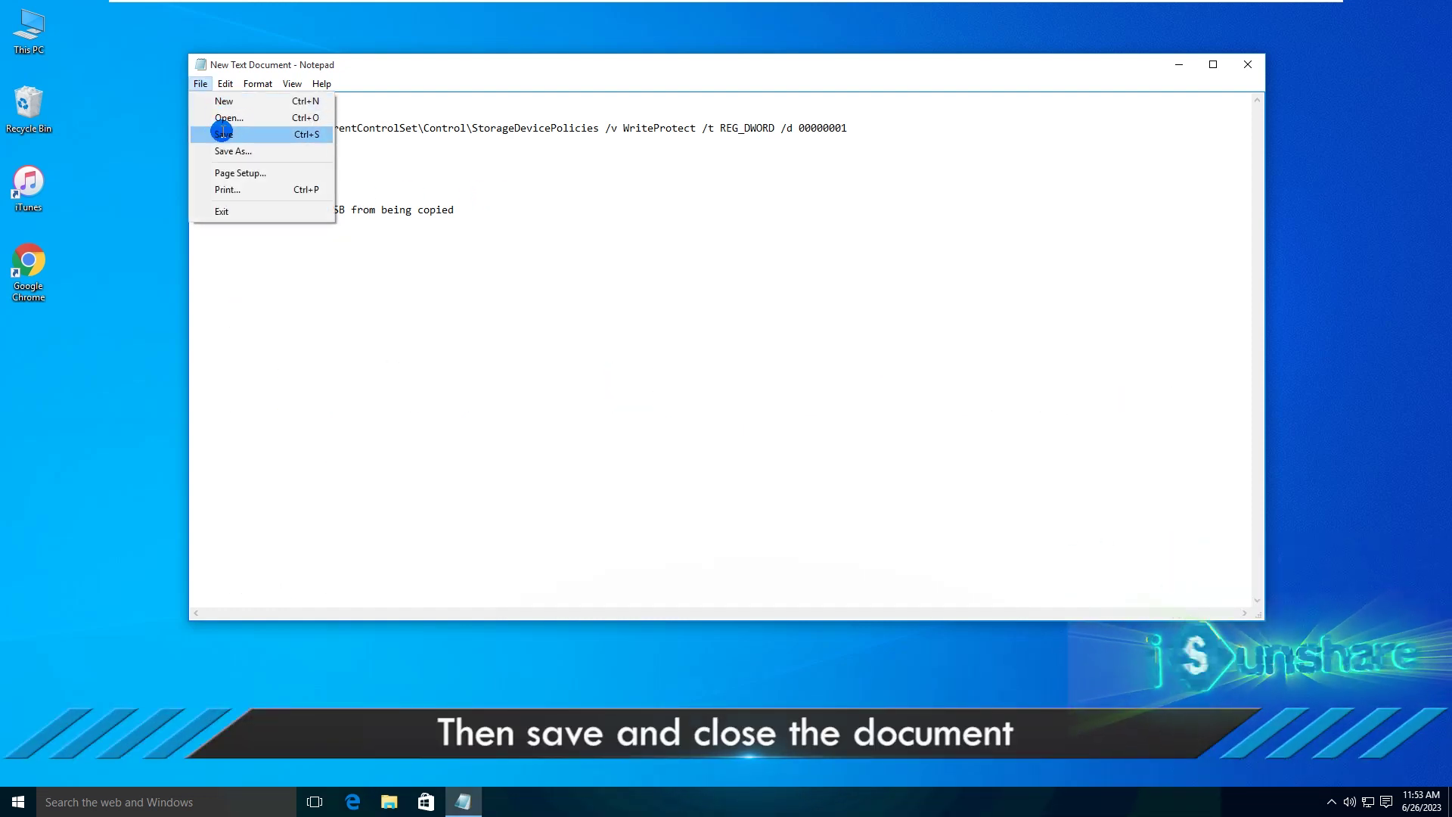
{"action": "left_click", "coordinate": [220, 134]}
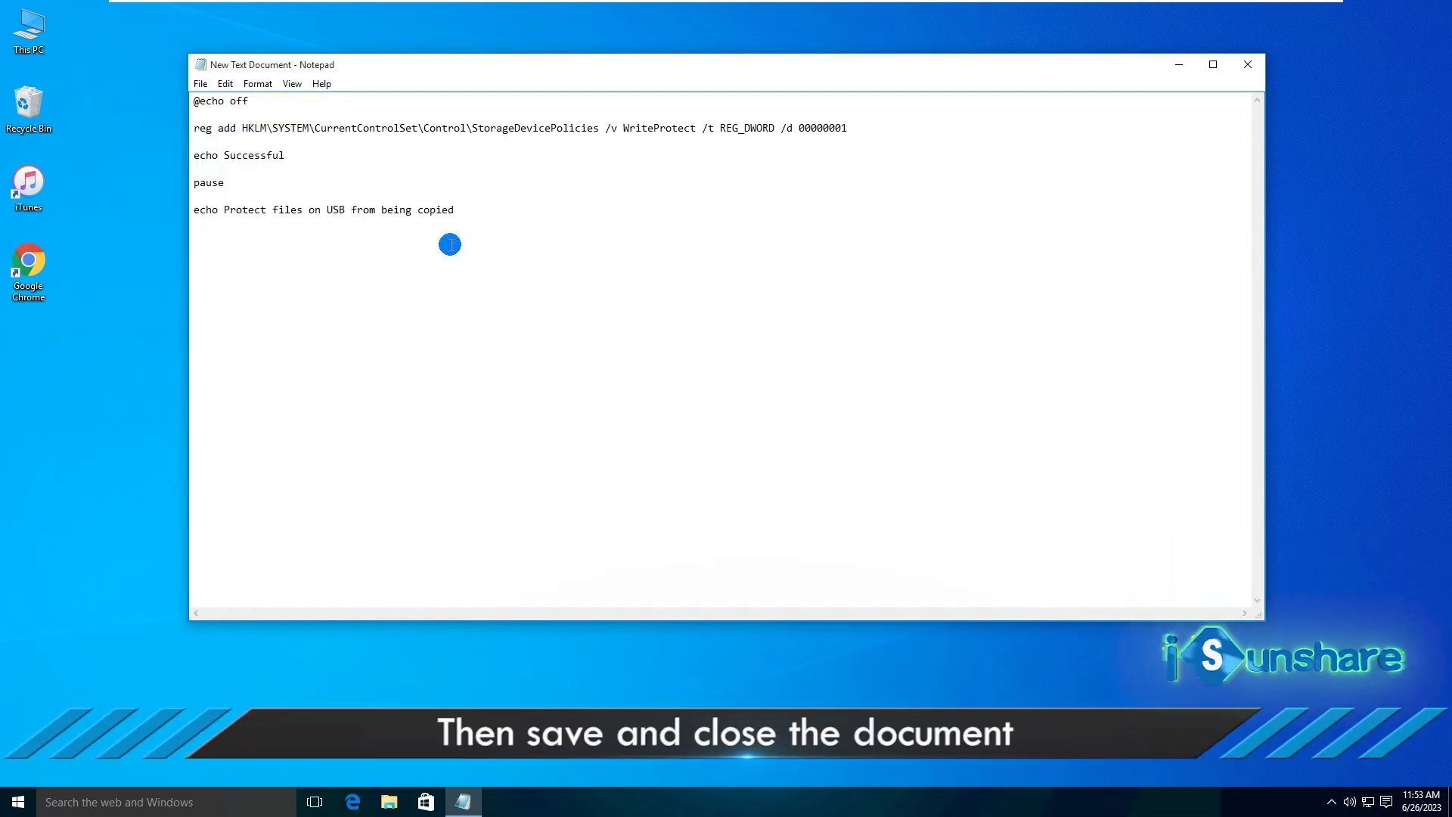
{"action": "left_click", "coordinate": [1248, 65]}
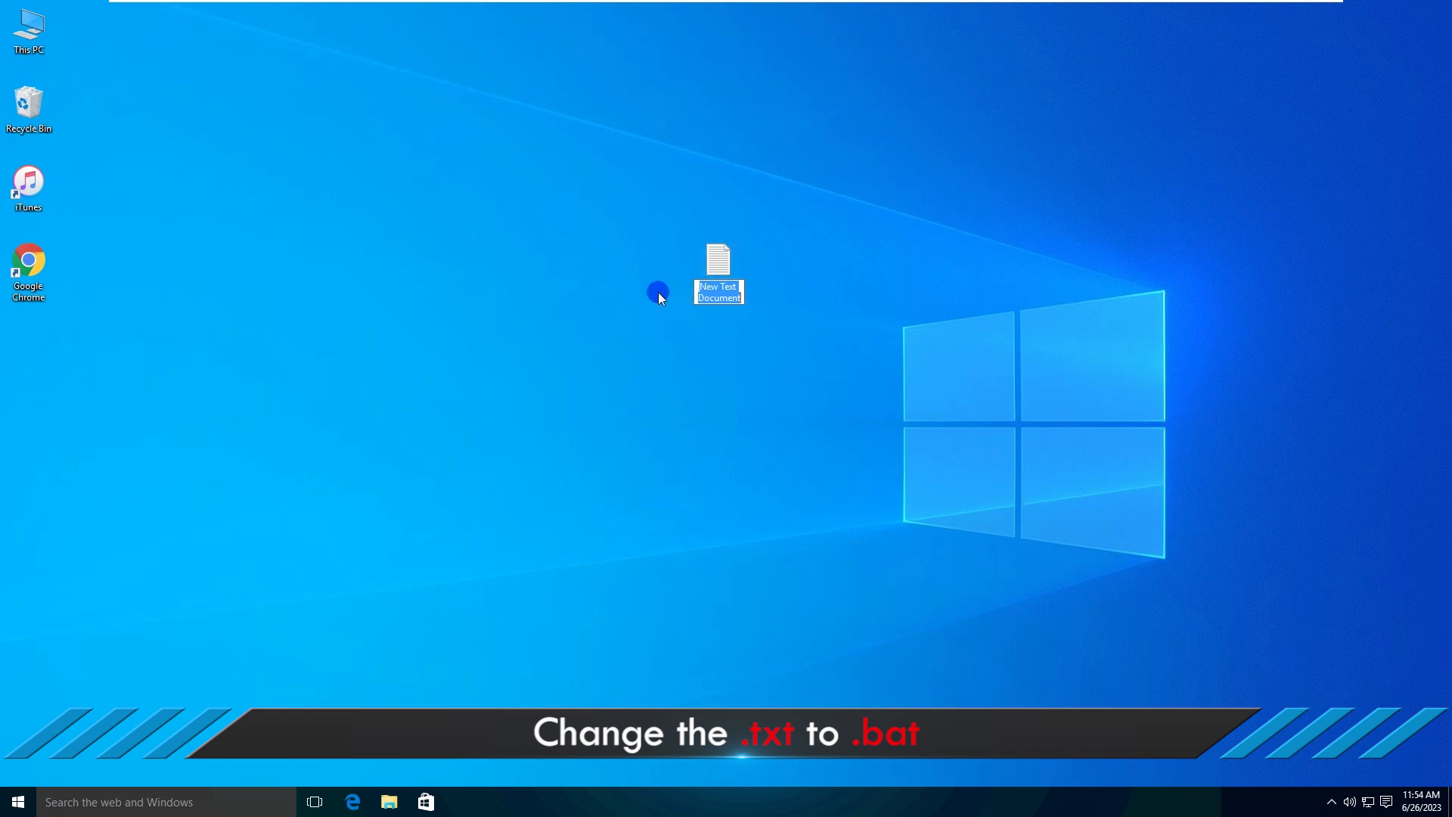
- Open Folder and search options from This PC's View menu
{"action": "key", "text": "Return"}
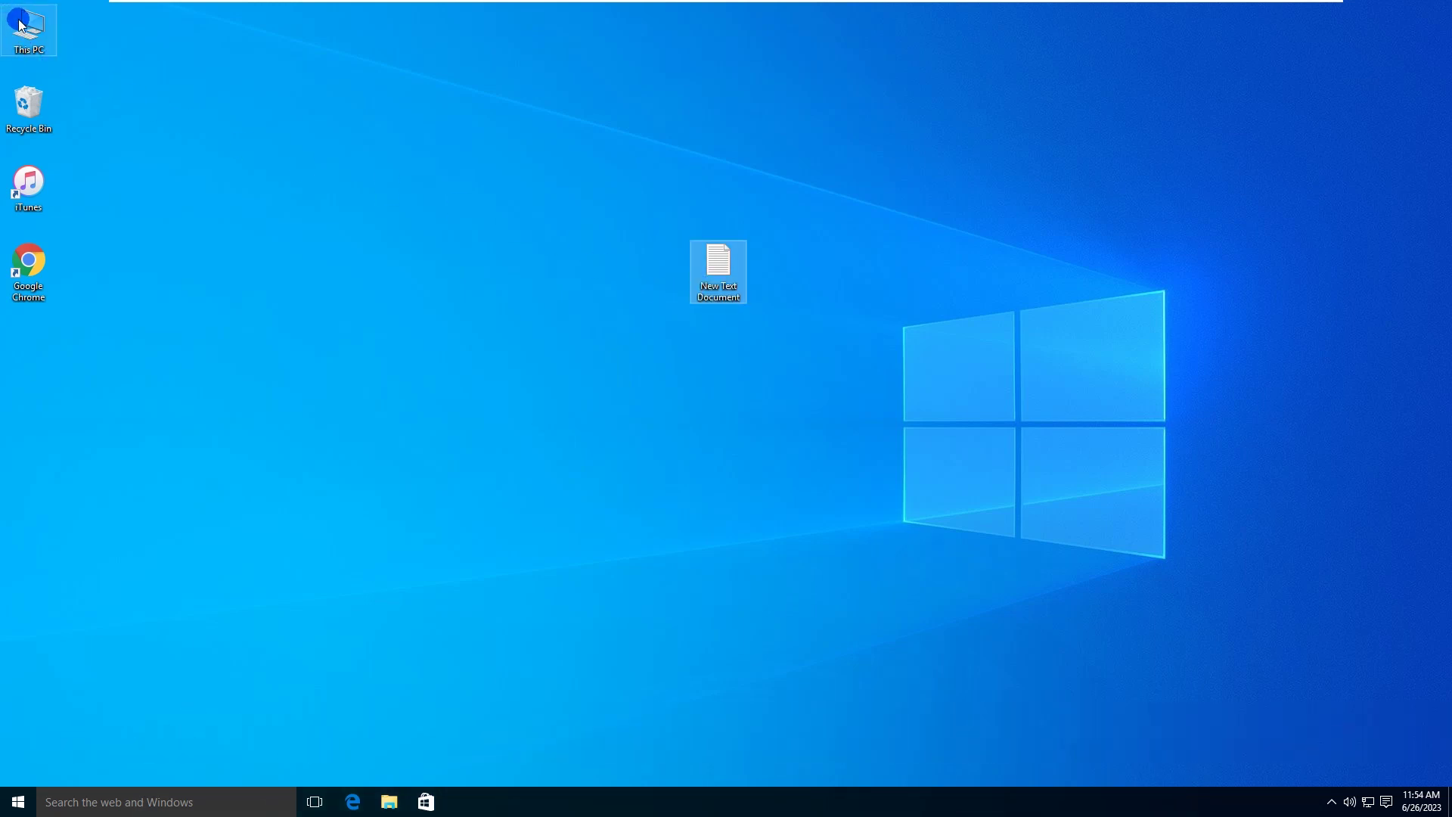
{"action": "double_click", "coordinate": [23, 27]}
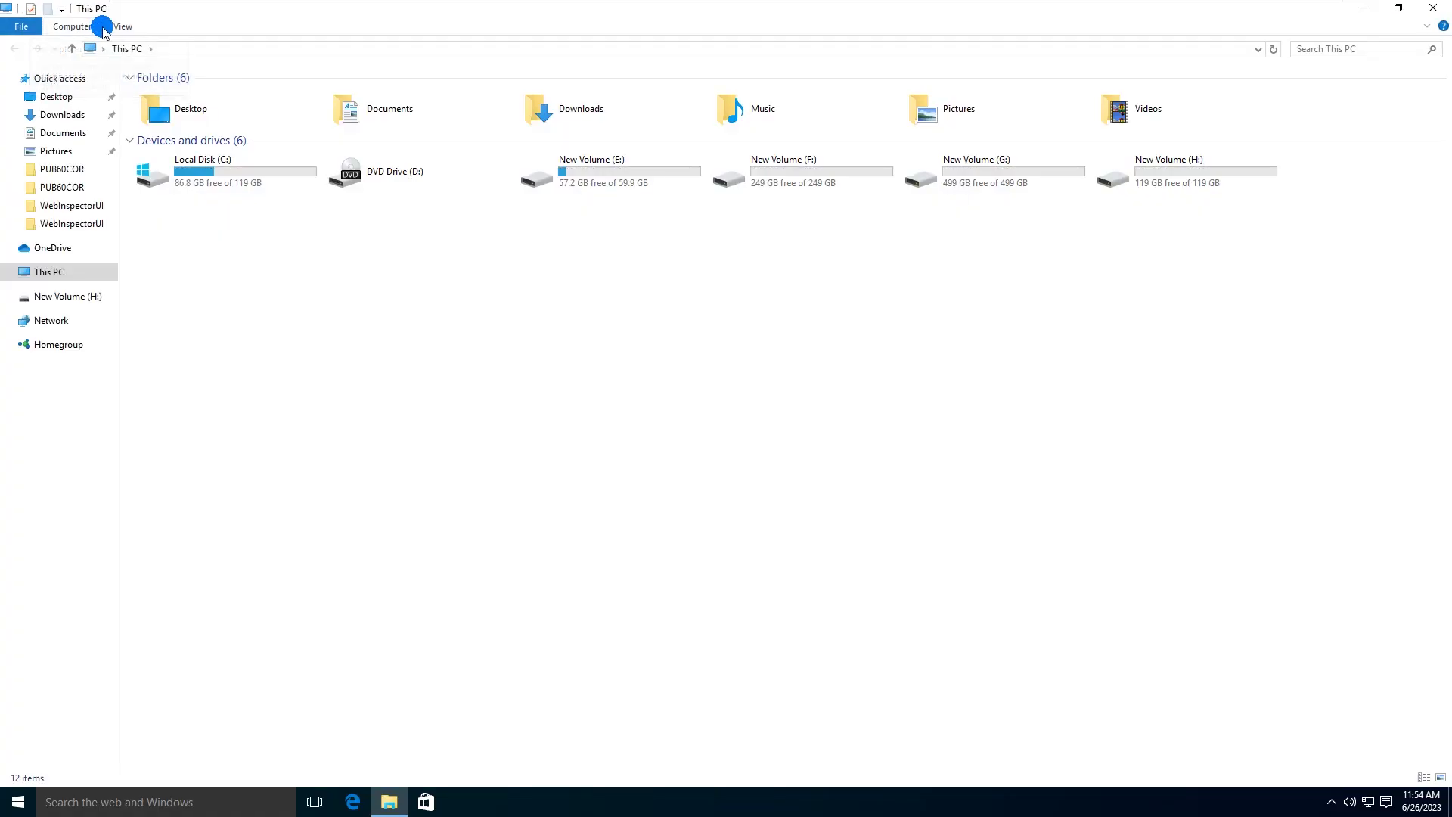
{"action": "left_click", "coordinate": [121, 26]}
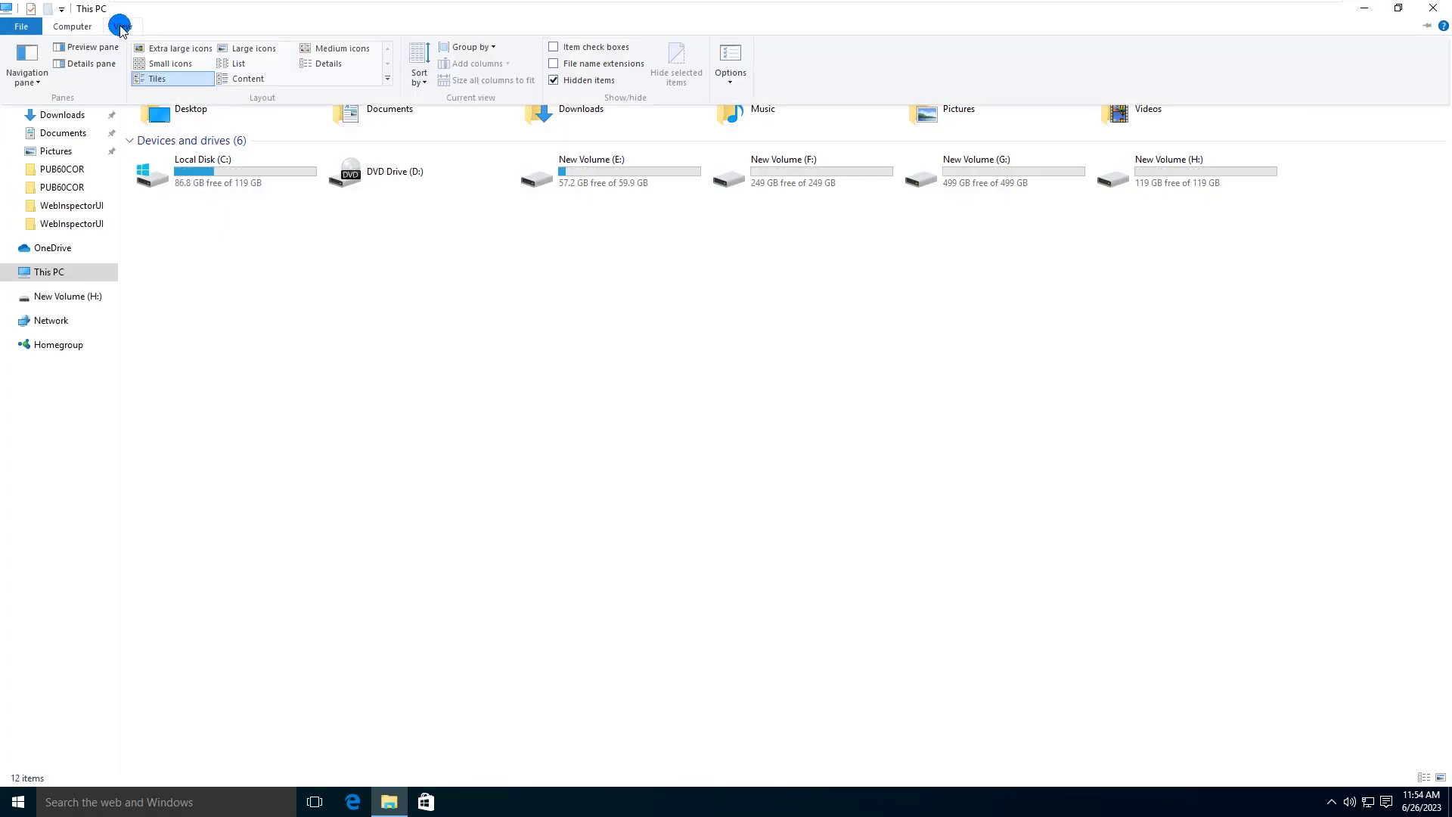
{"action": "left_click", "coordinate": [736, 79]}
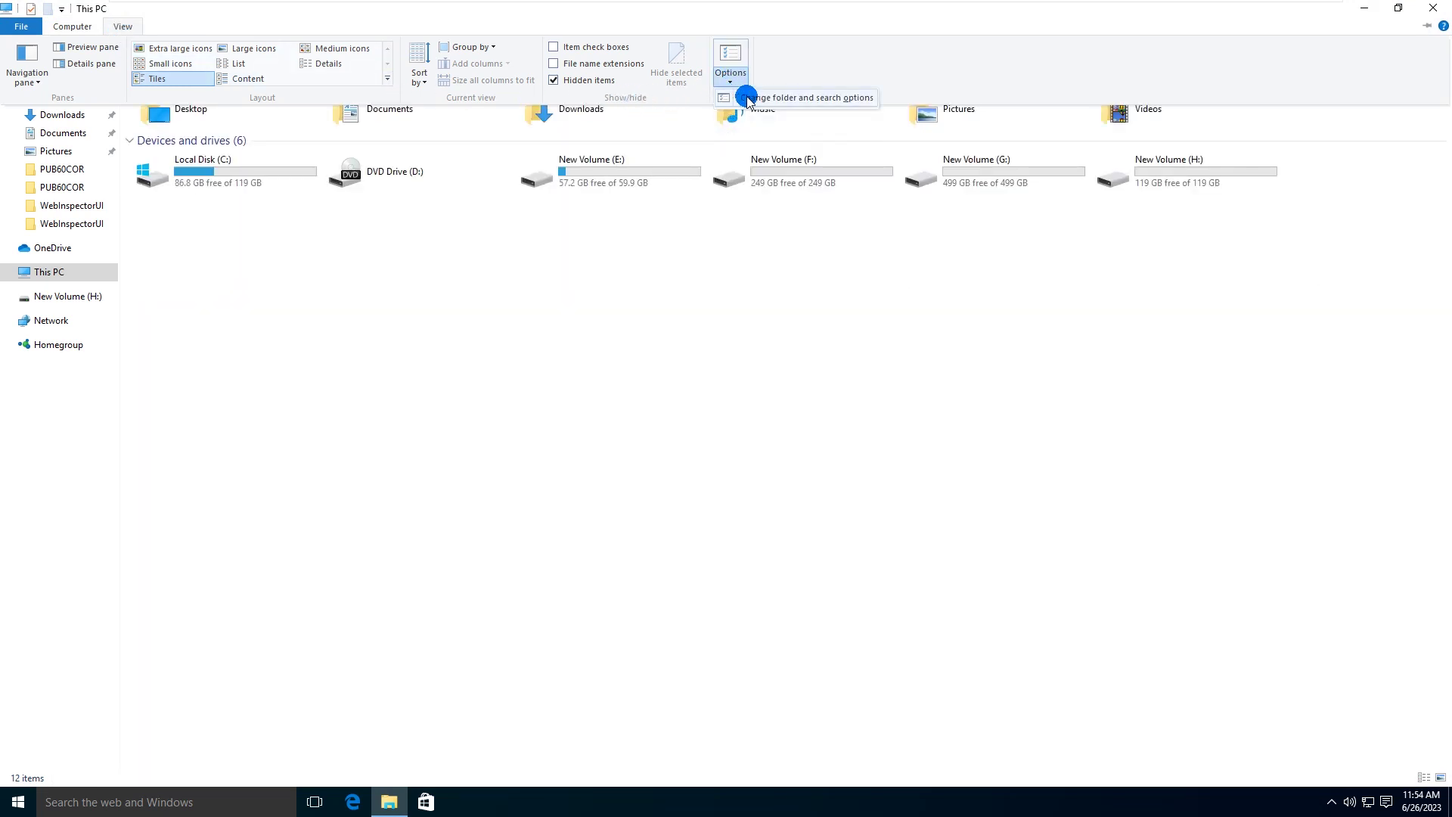
{"action": "left_click", "coordinate": [803, 99]}
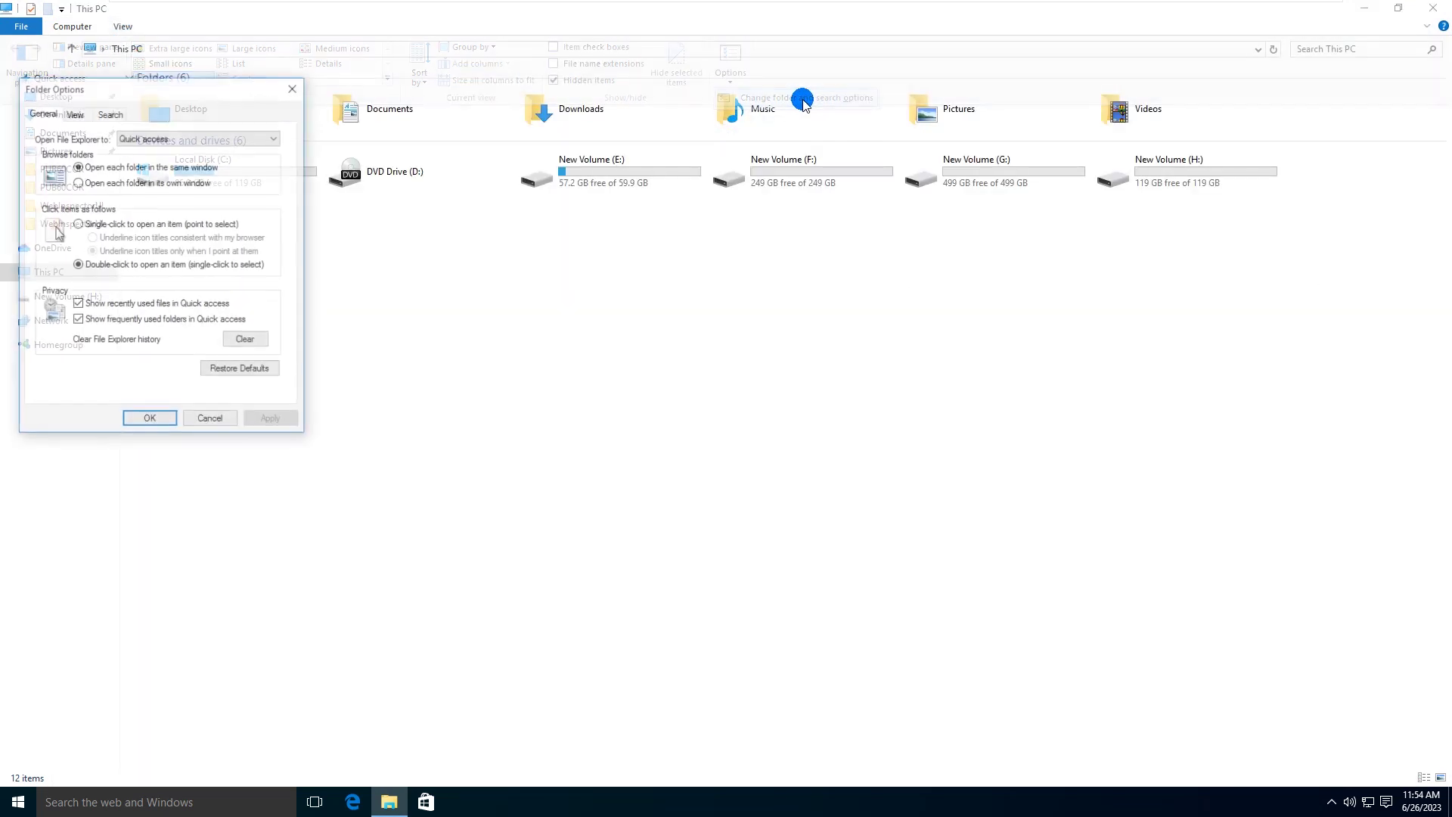
- Uncheck 'Hide extensions for known file types', apply, and close File Explorer
{"action": "mouse_move", "coordinate": [250, 89]}
{"action": "left_mouse_down"}
{"action": "mouse_move", "coordinate": [713, 111]}
{"action": "mouse_move", "coordinate": [833, 91]}
{"action": "mouse_move", "coordinate": [702, 105]}
{"action": "left_mouse_up"}
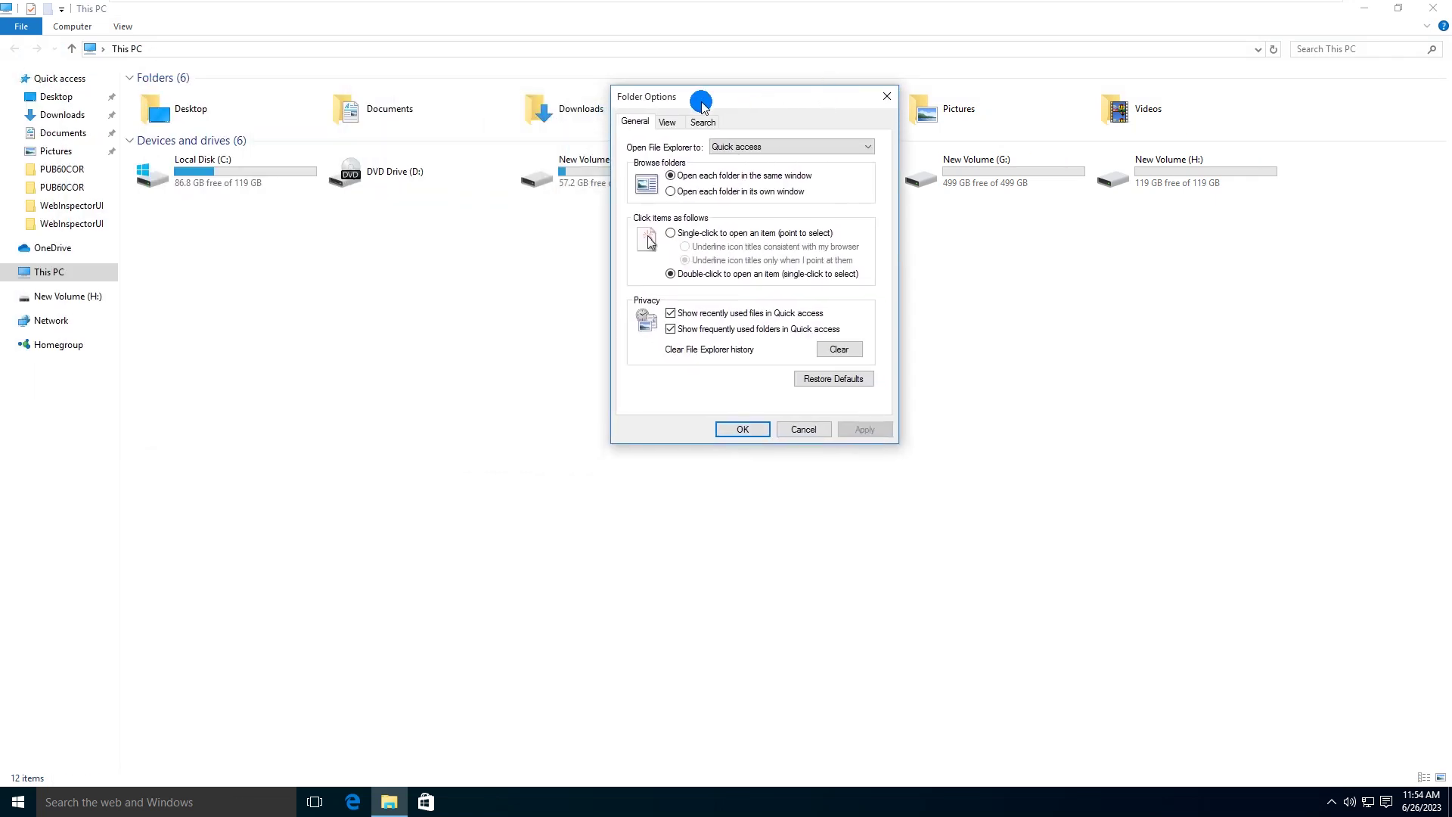
{"action": "left_click", "coordinate": [667, 123]}
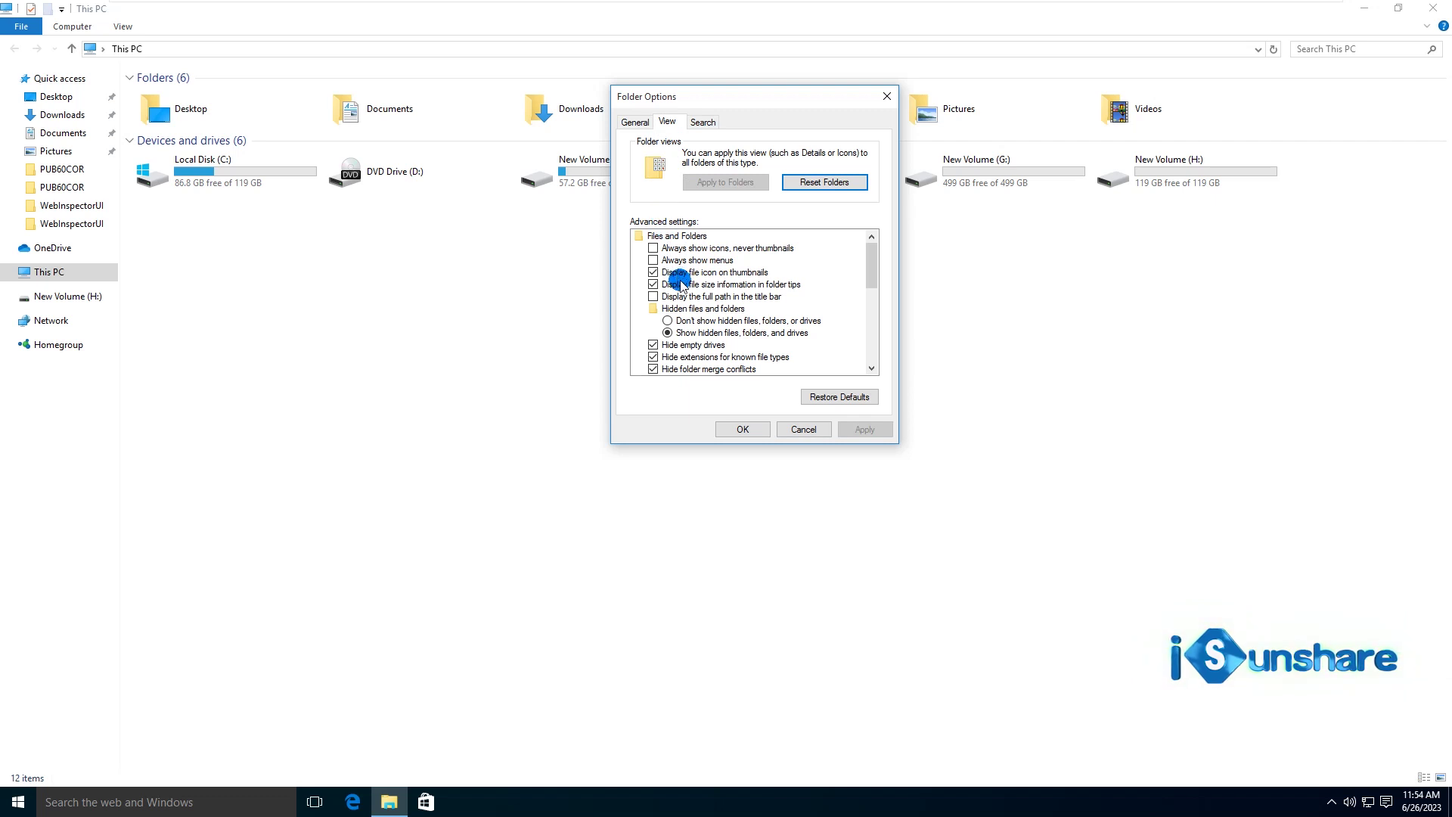
{"action": "scroll", "coordinate": [677, 281], "scroll_direction": "down", "scroll_amount": 1}
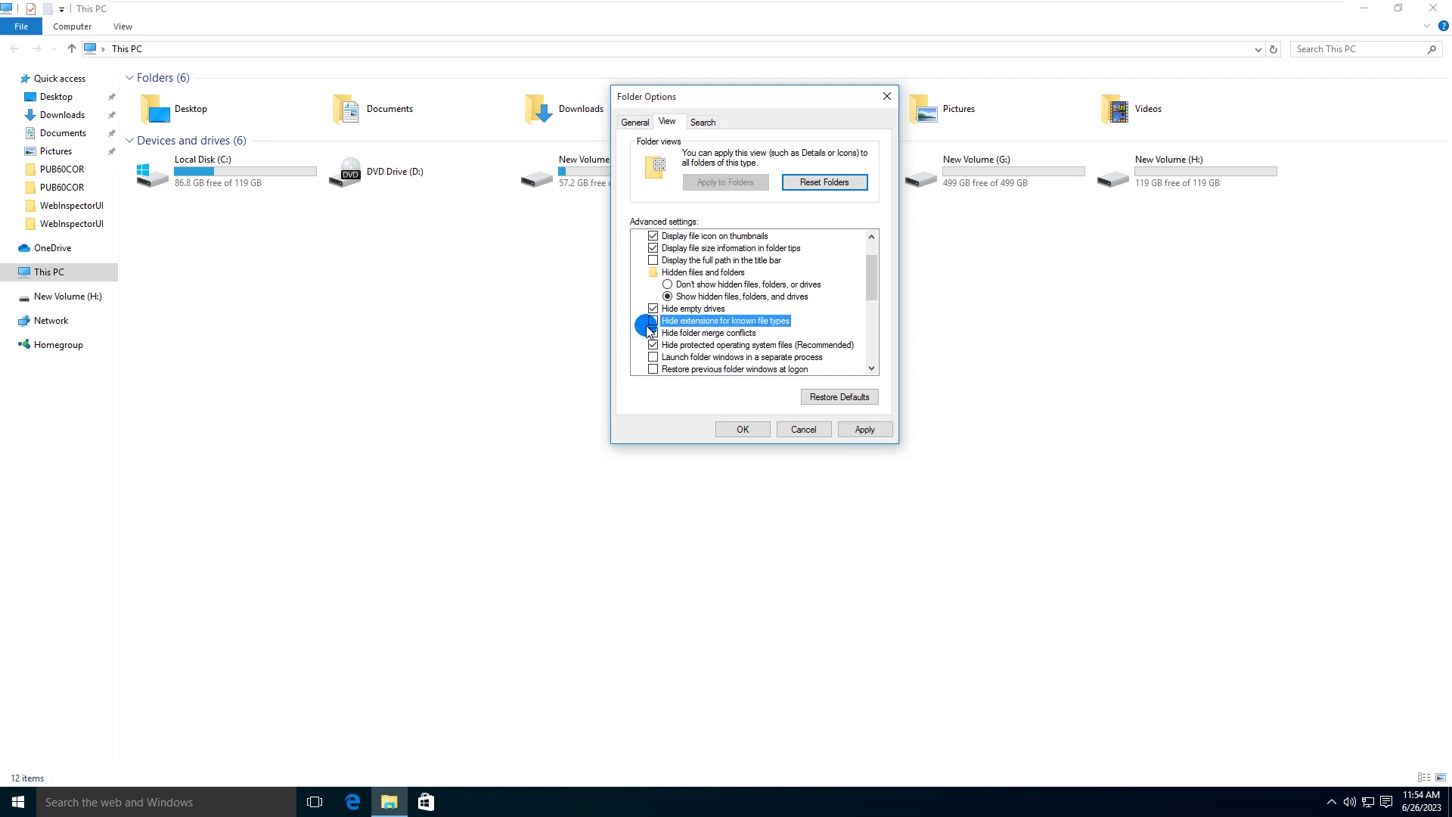
{"action": "left_click", "coordinate": [867, 429]}
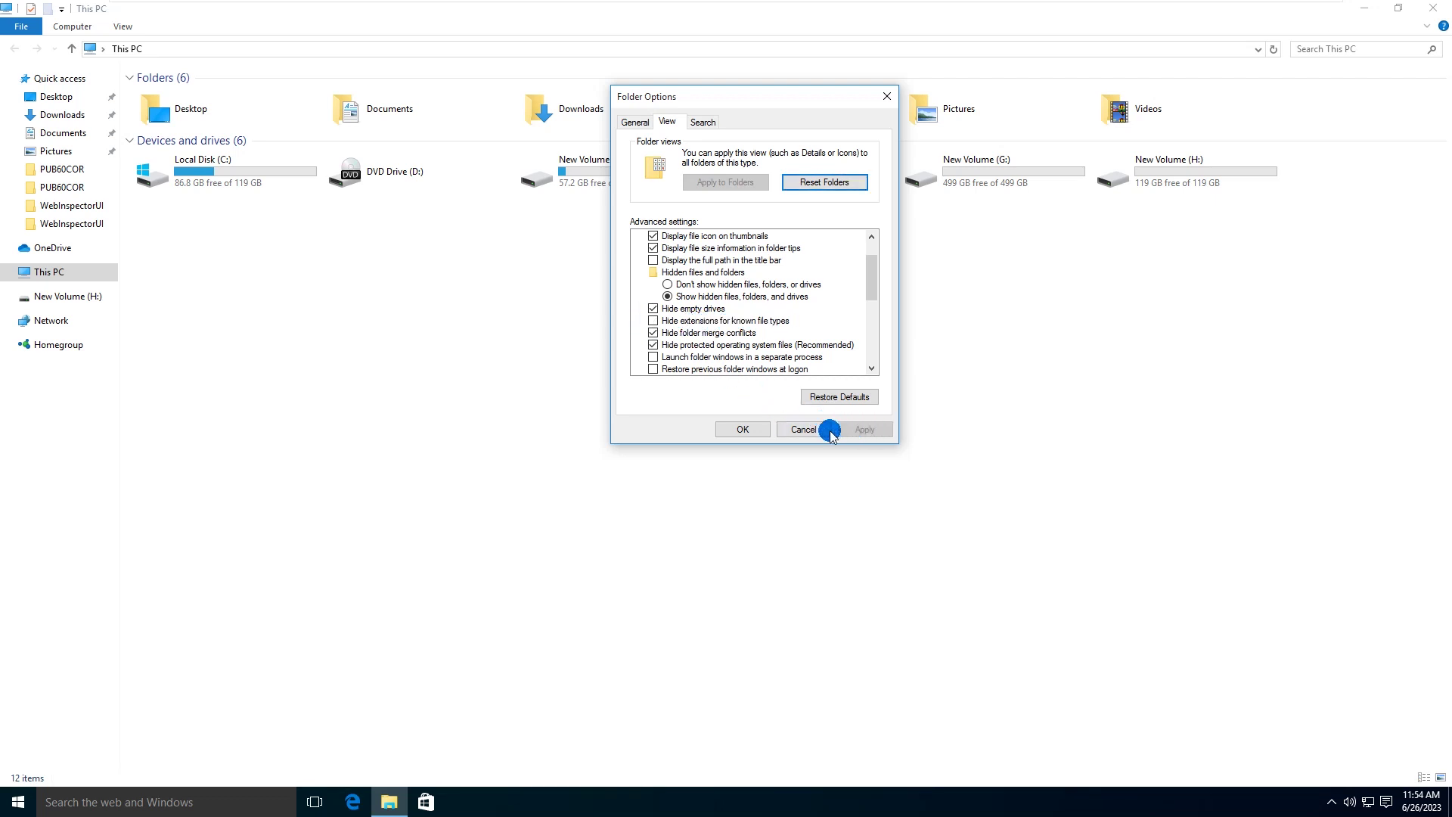
{"action": "left_click", "coordinate": [741, 429]}
{"action": "left_click", "coordinate": [1433, 8]}
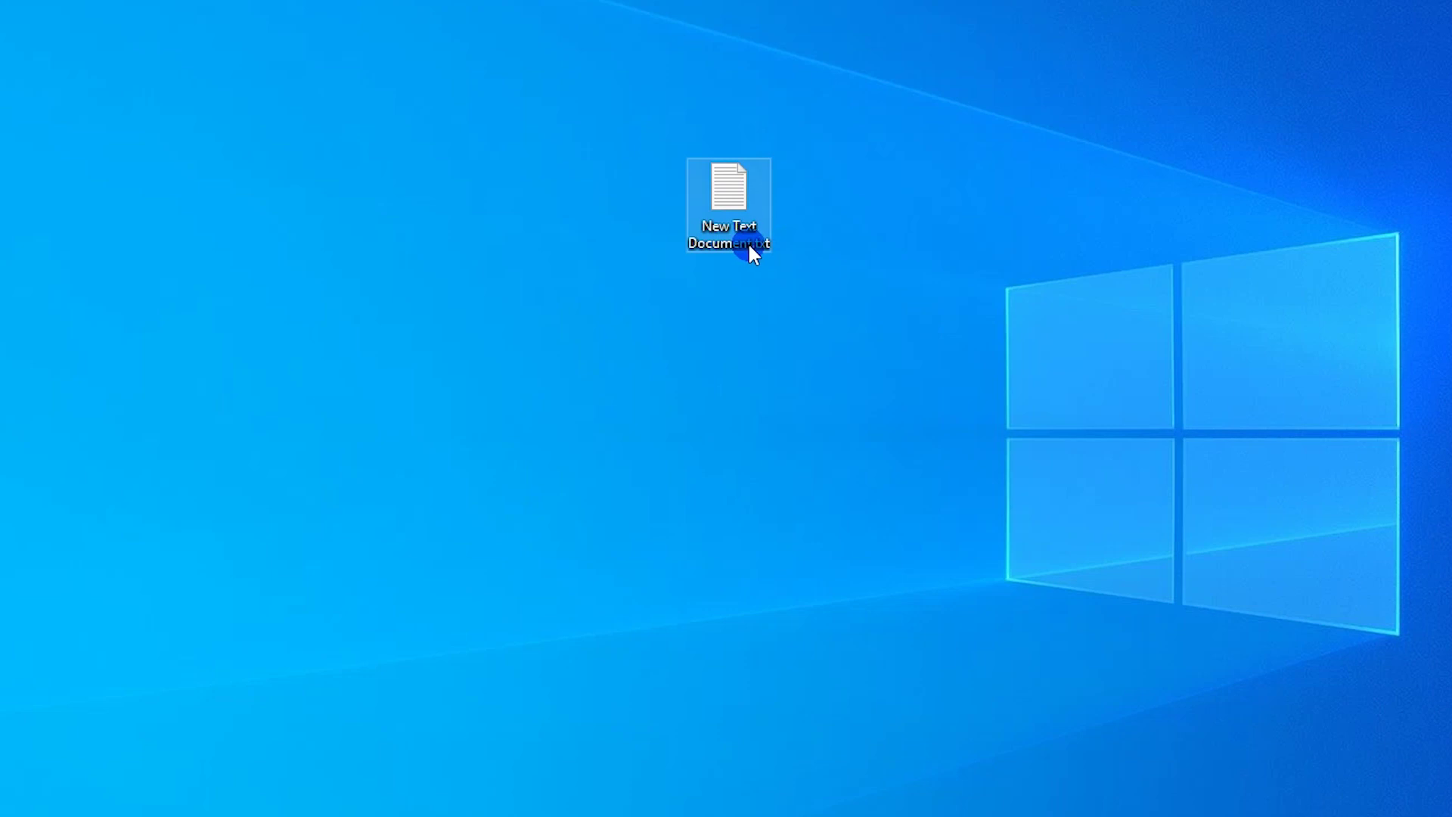
- Rename New Text Document.txt to New Text Document.bat, accepting the extension-change warning
{"action": "right_click", "coordinate": [754, 244]}
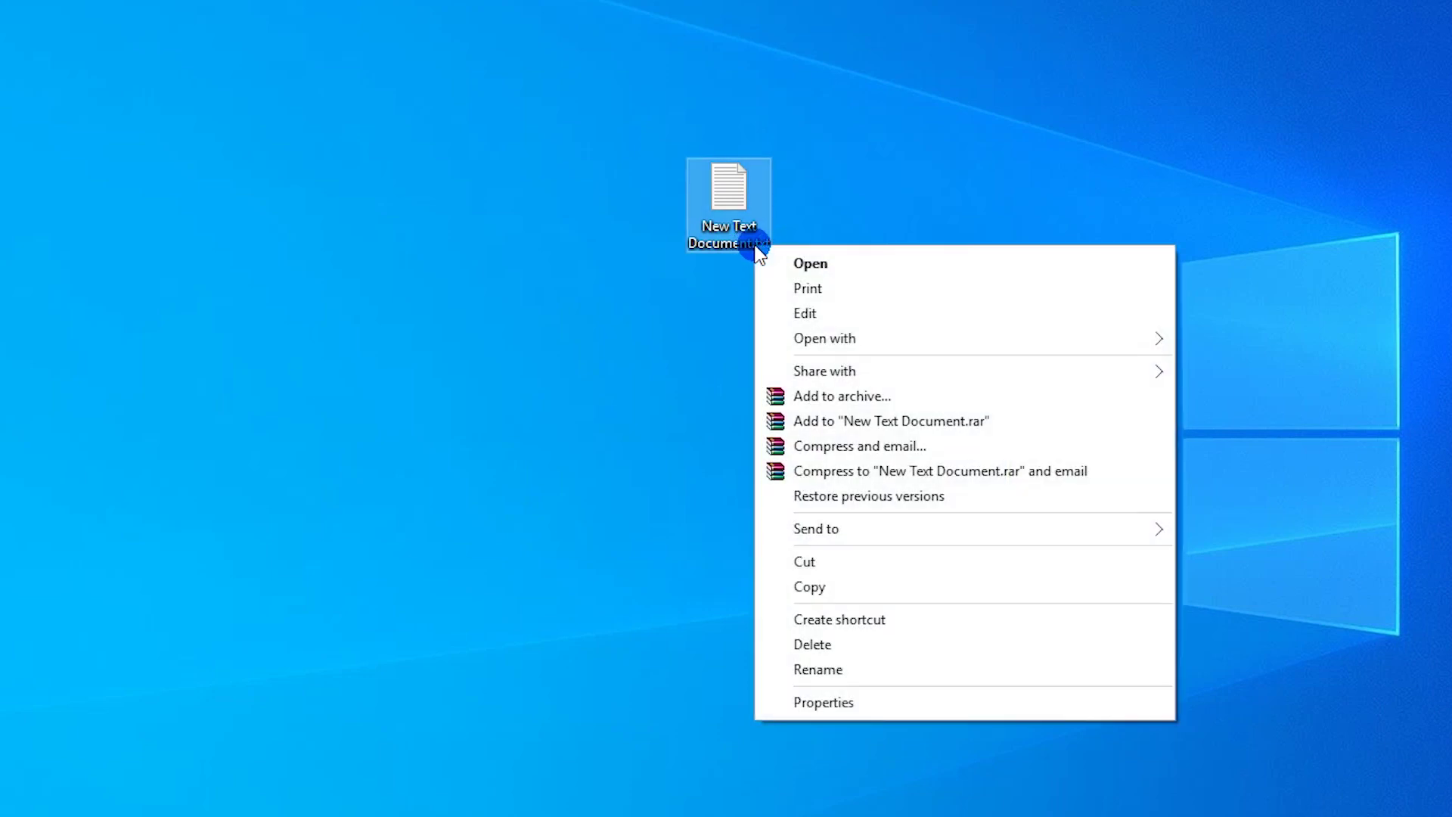
{"action": "left_click", "coordinate": [818, 669]}
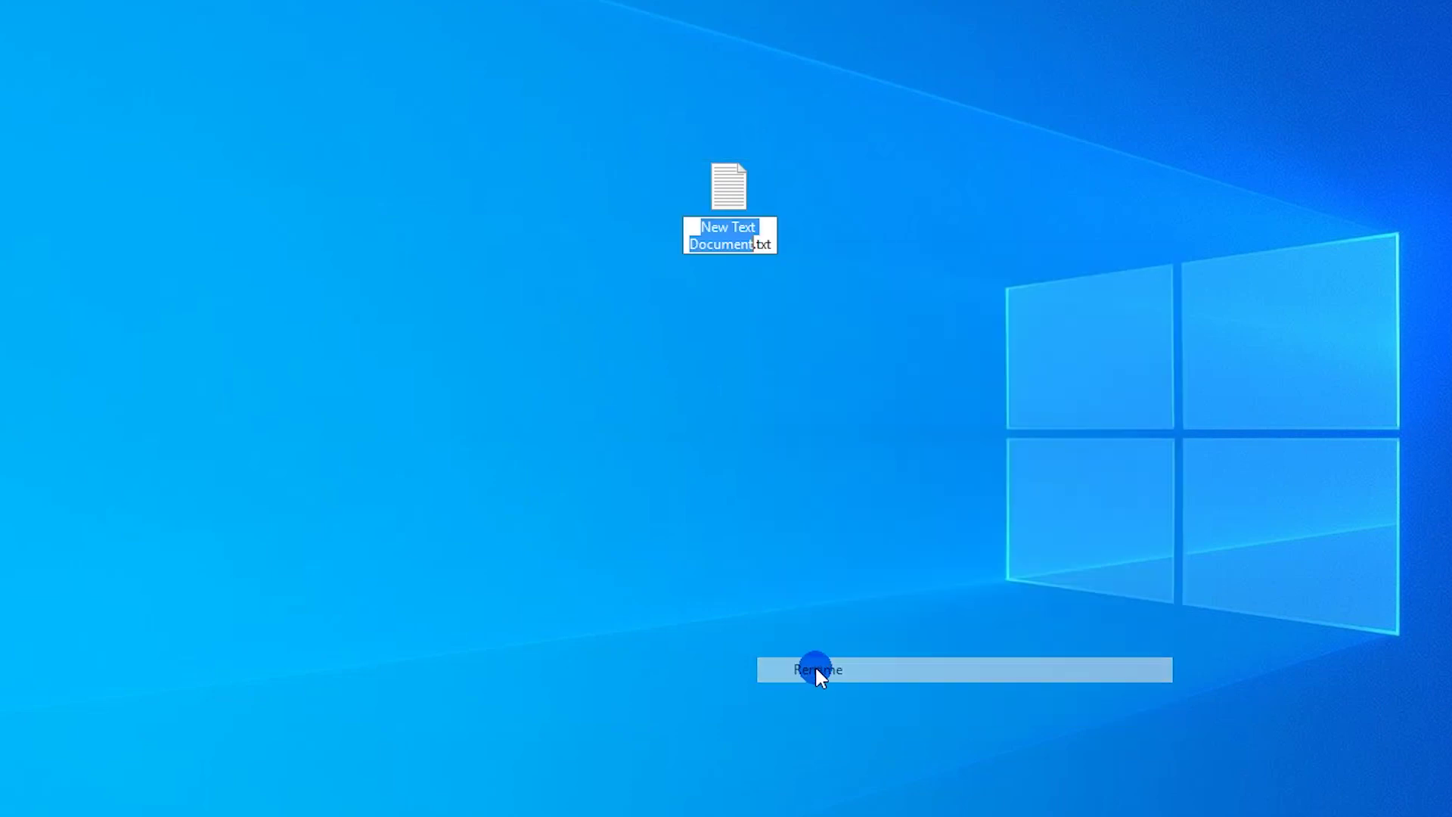
{"action": "left_click", "coordinate": [759, 244]}
{"action": "left_click_drag", "start_coordinate": [759, 244], "coordinate": [811, 244]}
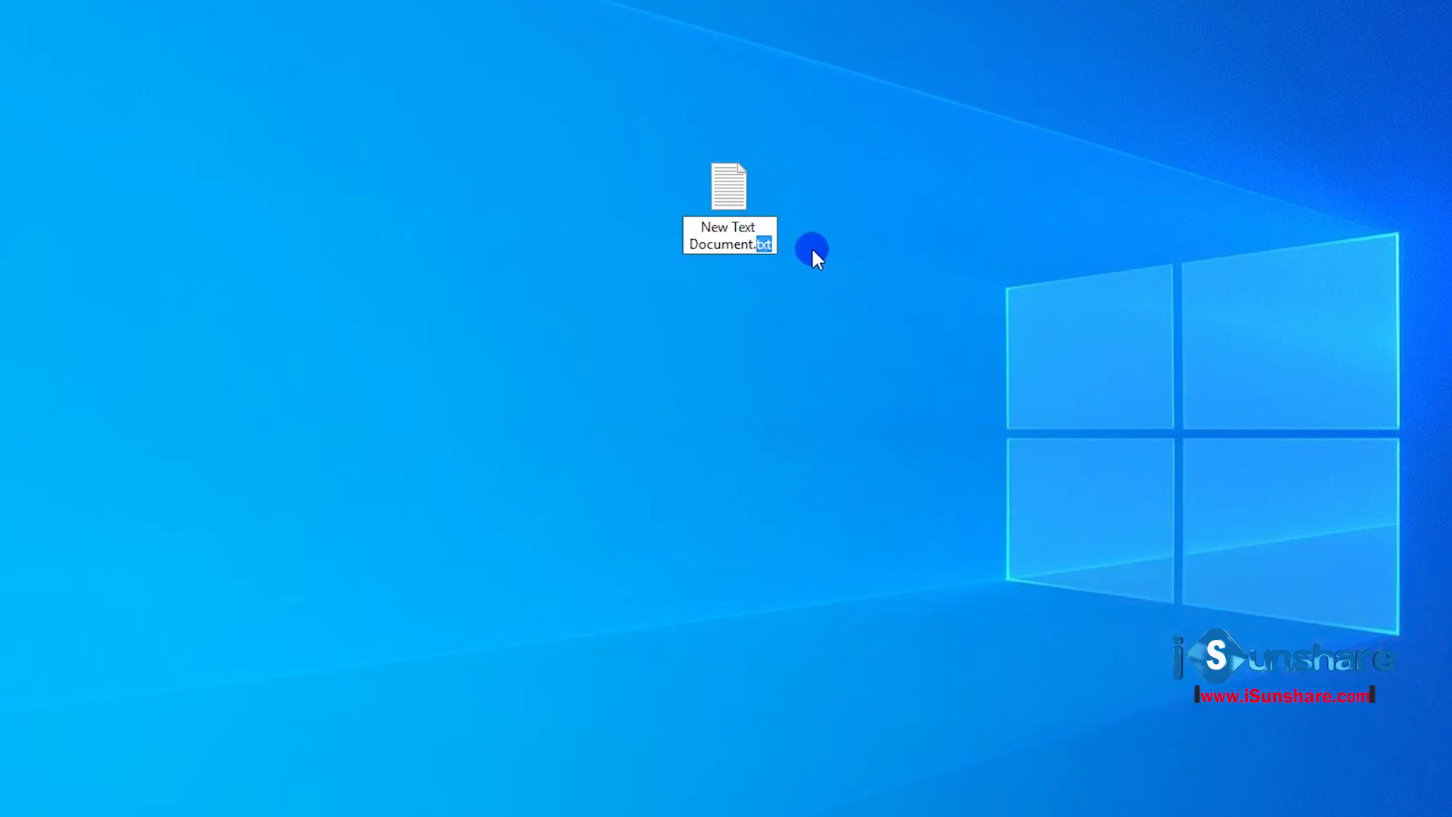
{"action": "type", "text": "bat"}
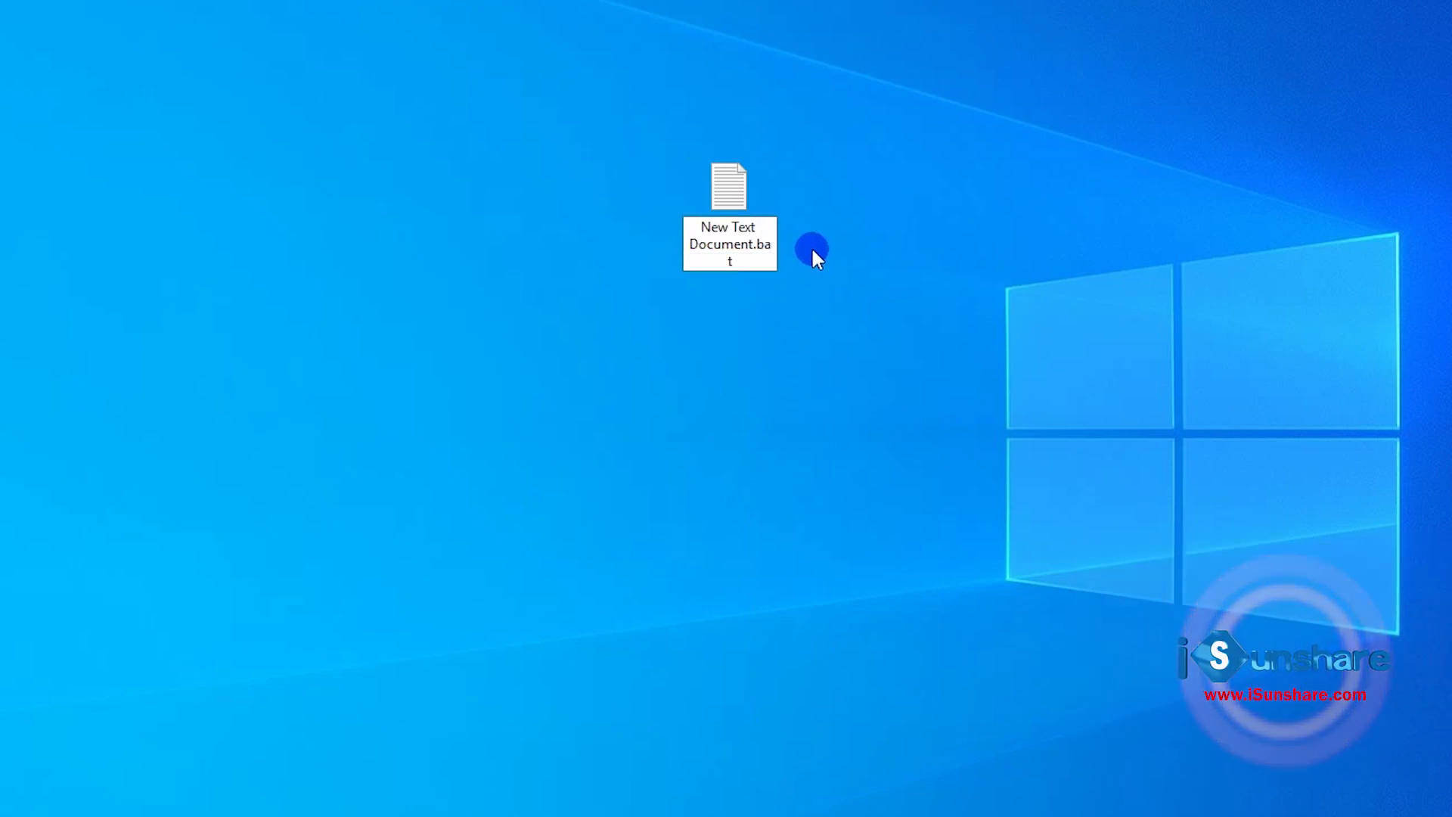
{"action": "left_click", "coordinate": [746, 297]}
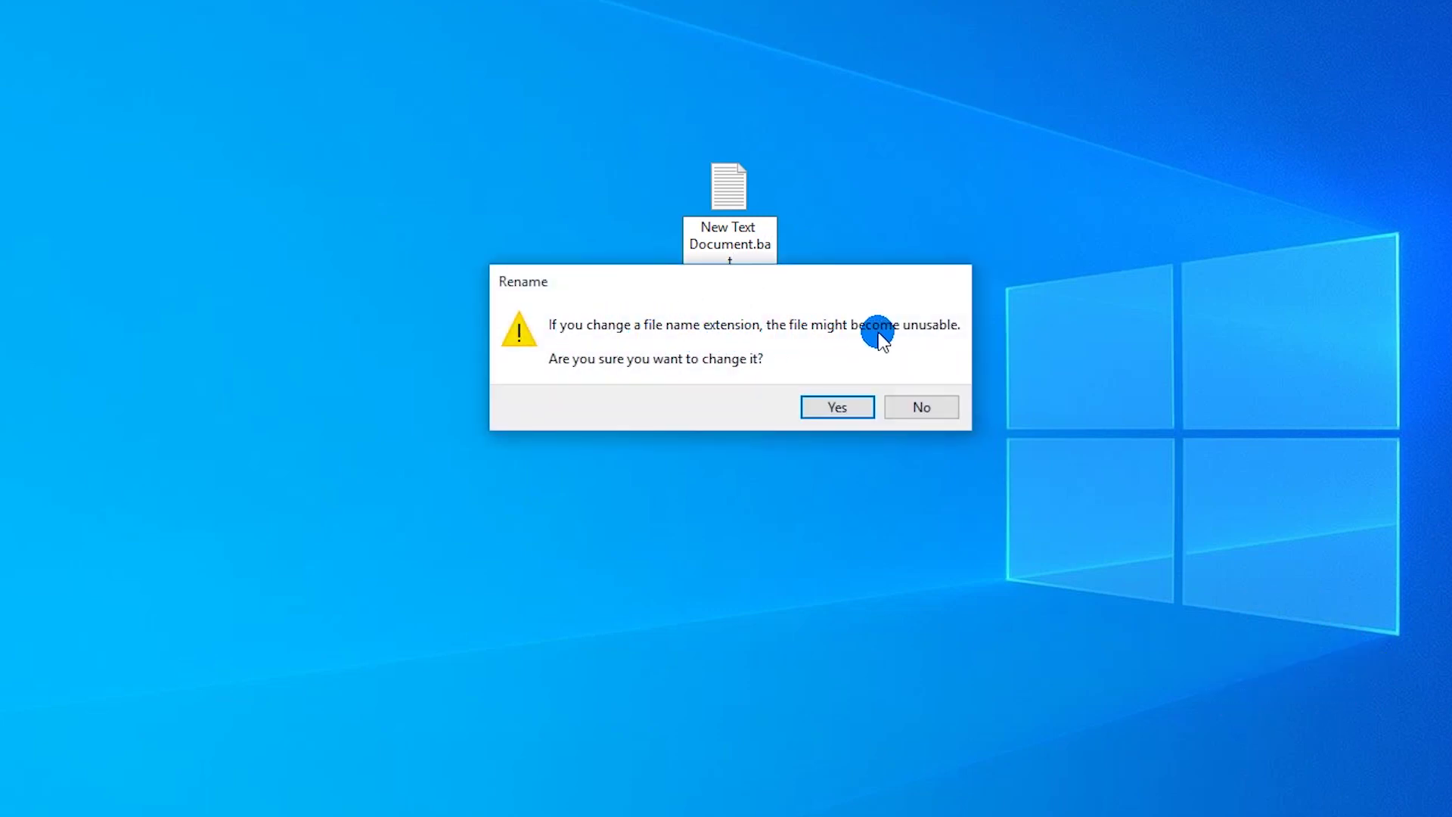
{"action": "left_click", "coordinate": [835, 409]}
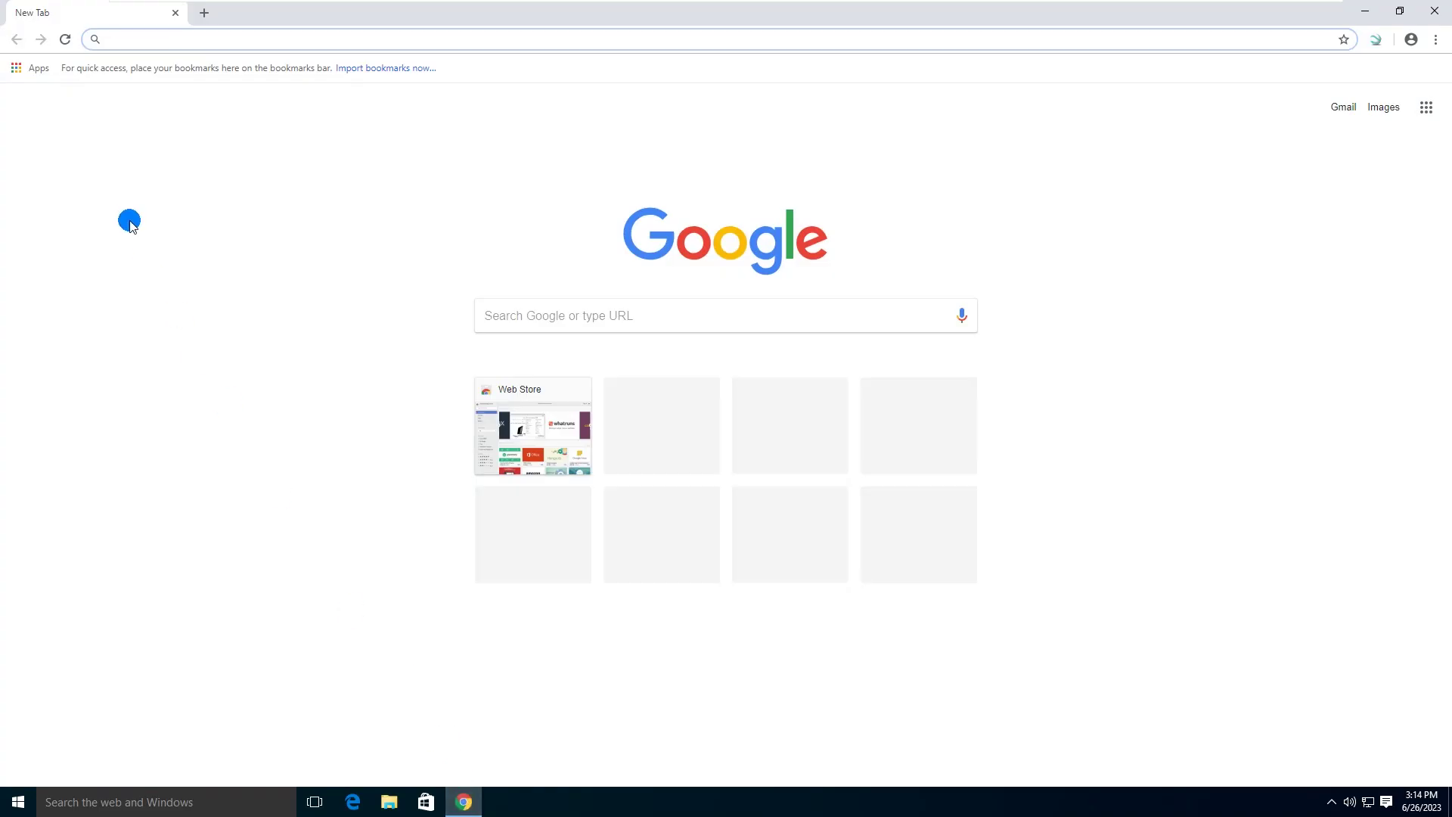
- Go to isunshare.com, open the SafeUSB Genius page, and keep the downloaded installer
{"action": "type", "text": "w"}
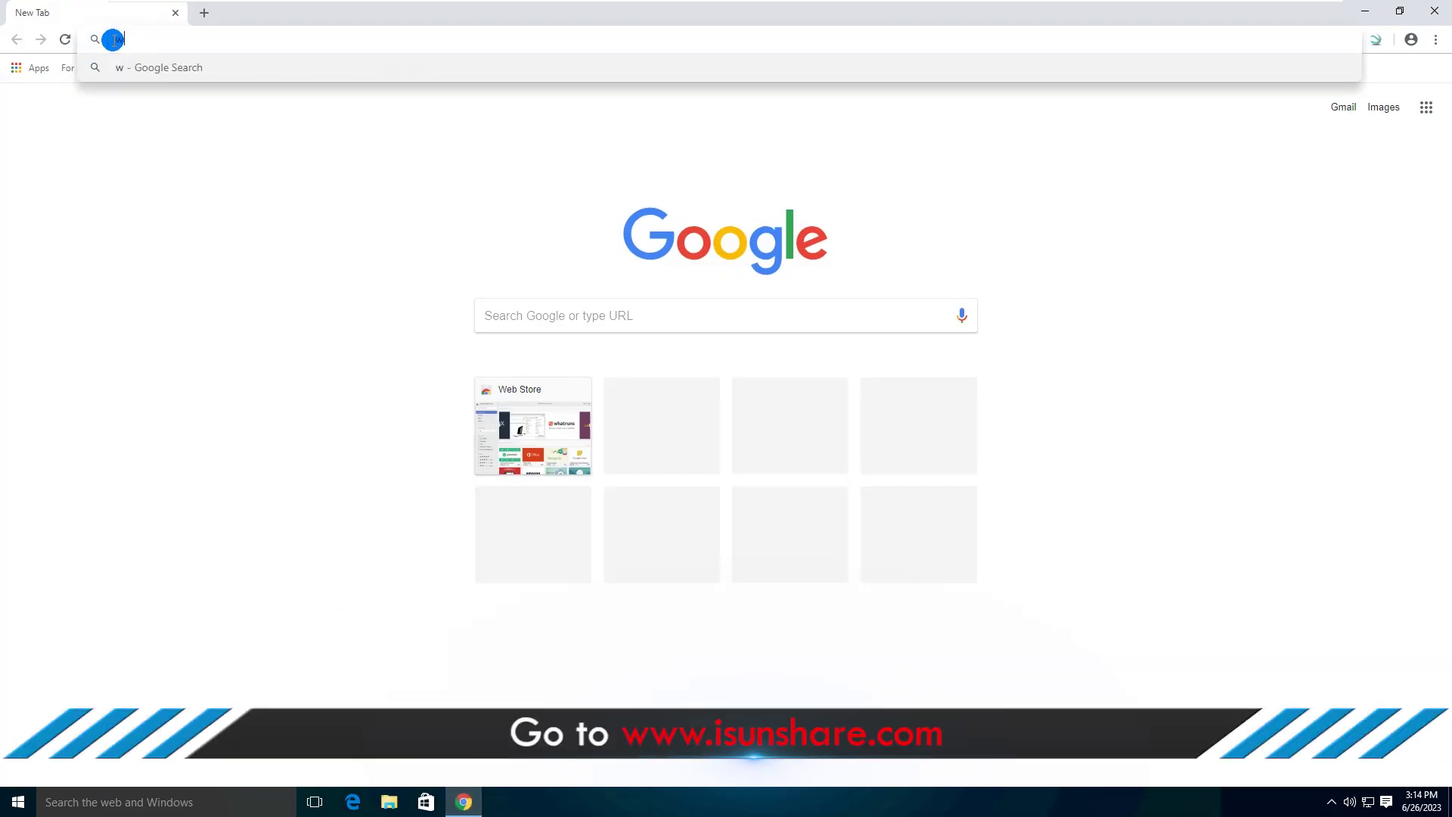
{"action": "type", "text": "ww.isunshare."}
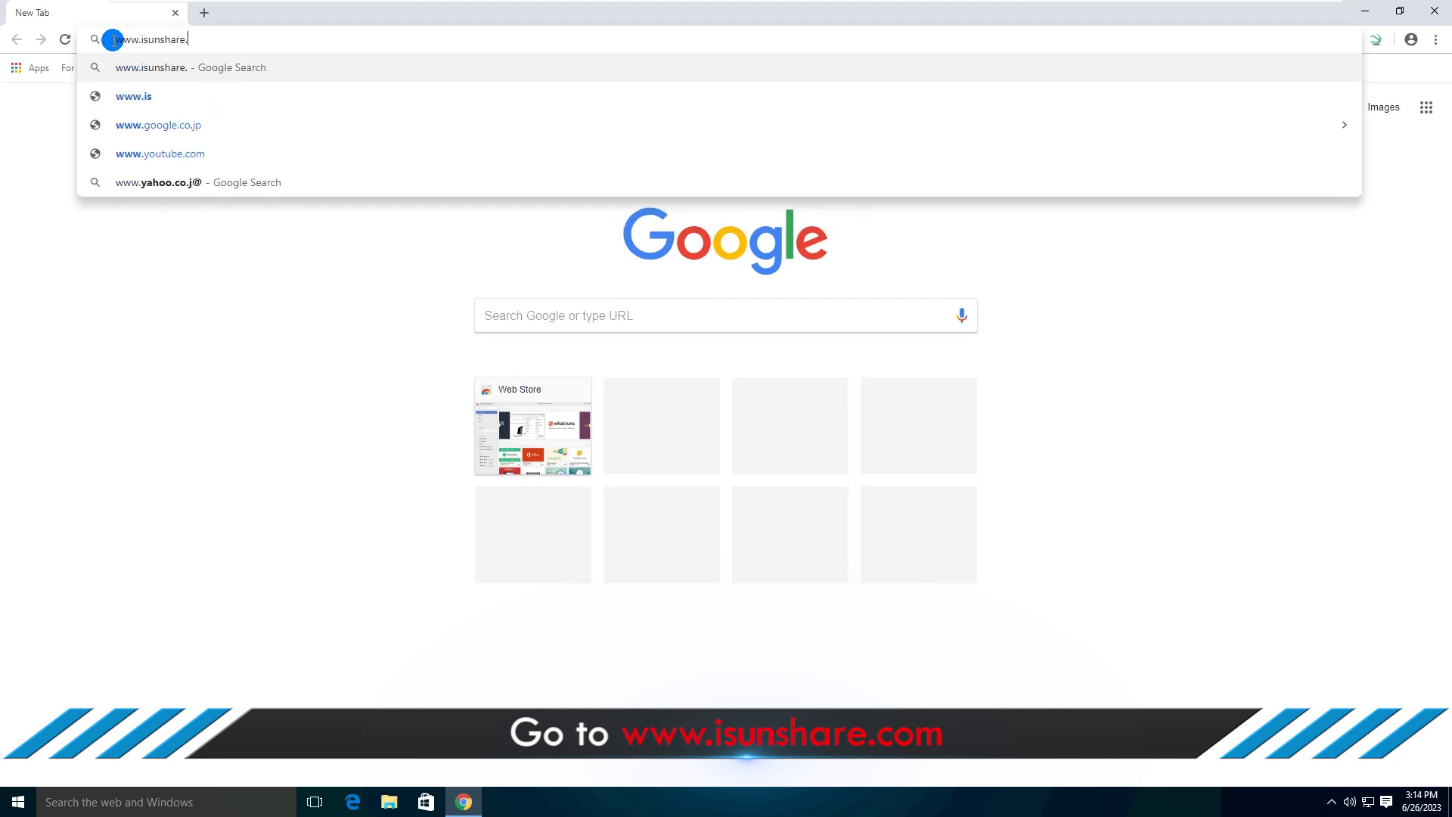
{"action": "type", "text": "com"}
{"action": "key", "text": "Return"}
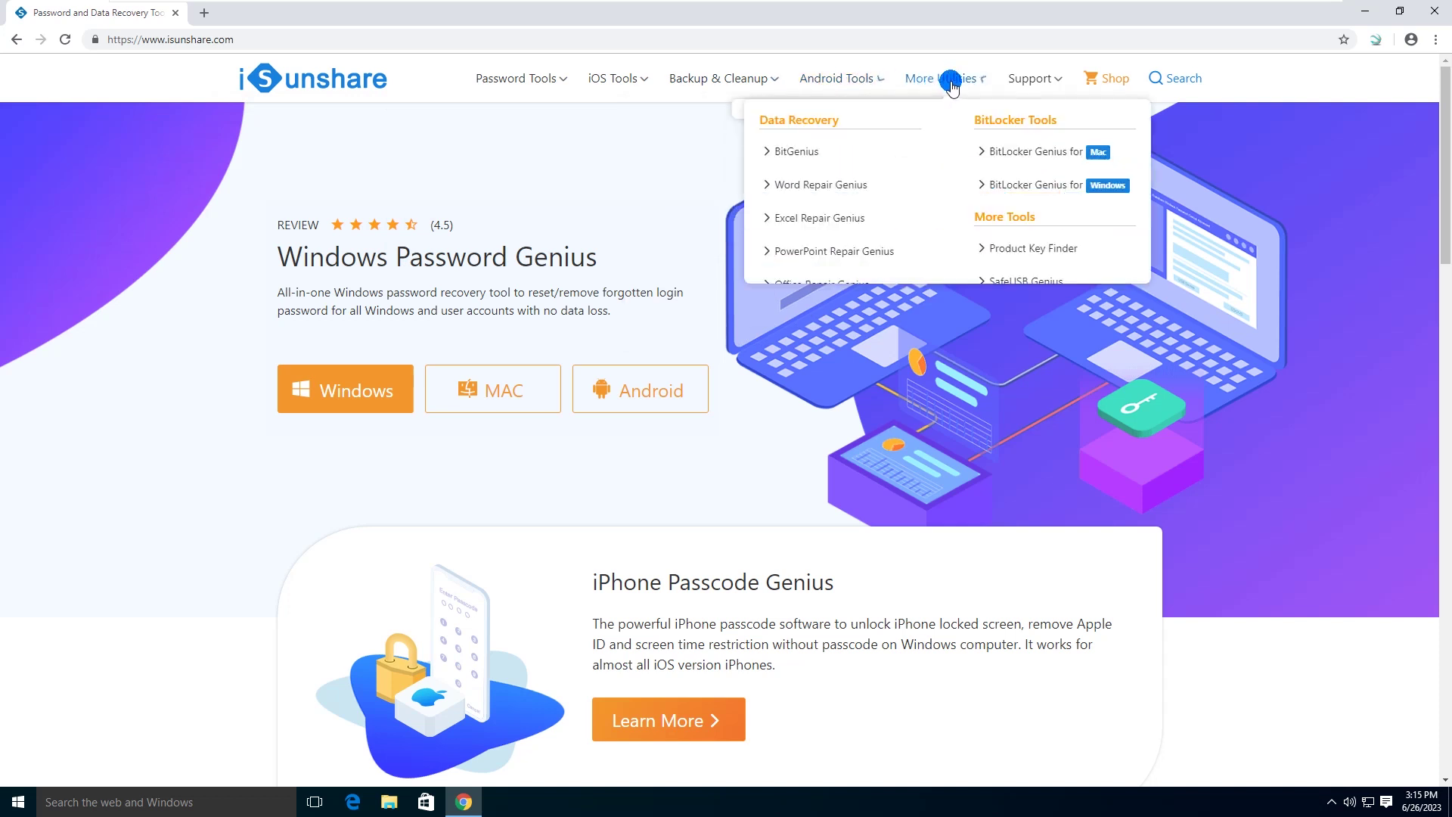
{"action": "mouse_move", "coordinate": [945, 78]}
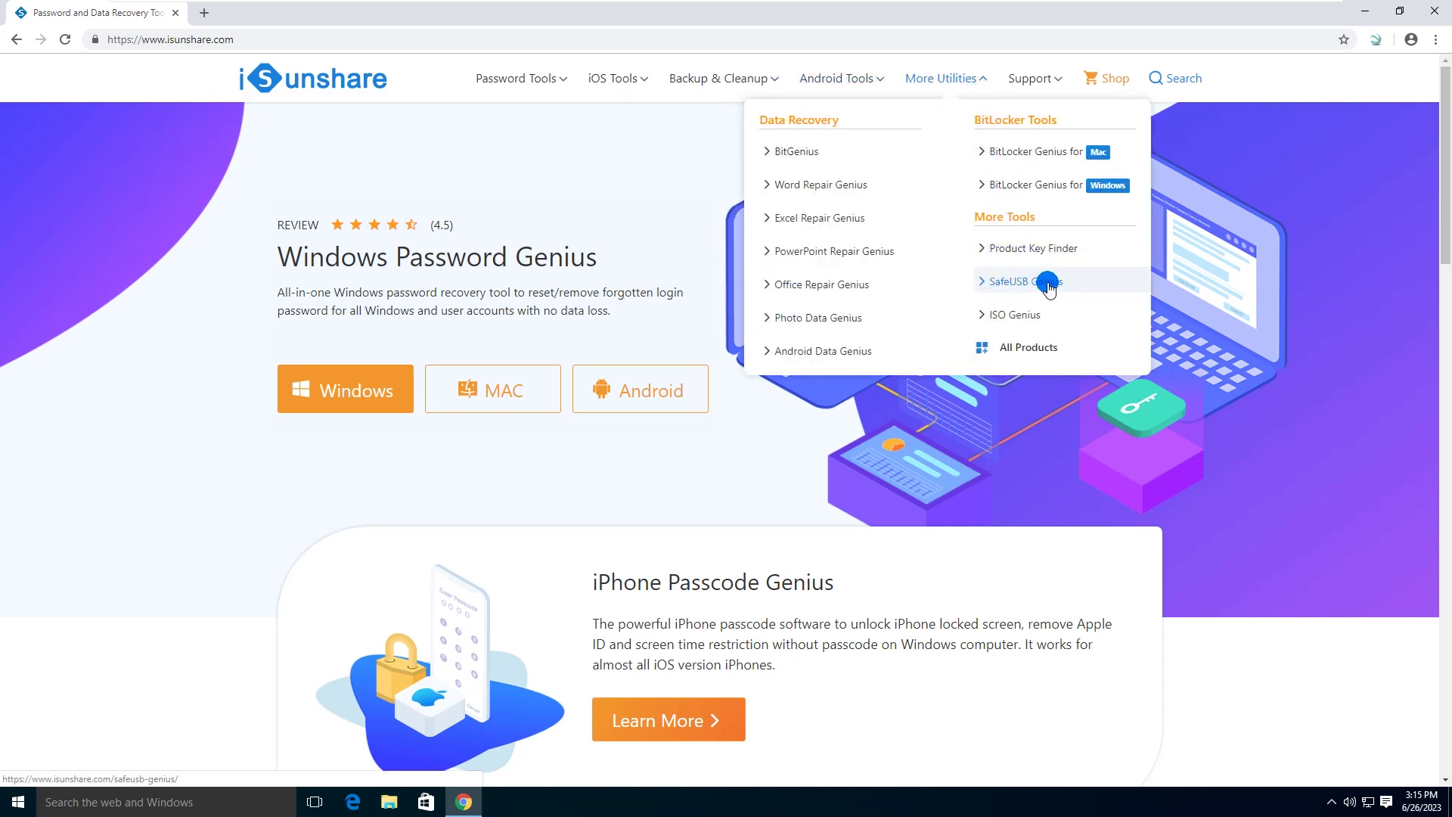
{"action": "left_click", "coordinate": [1022, 286]}
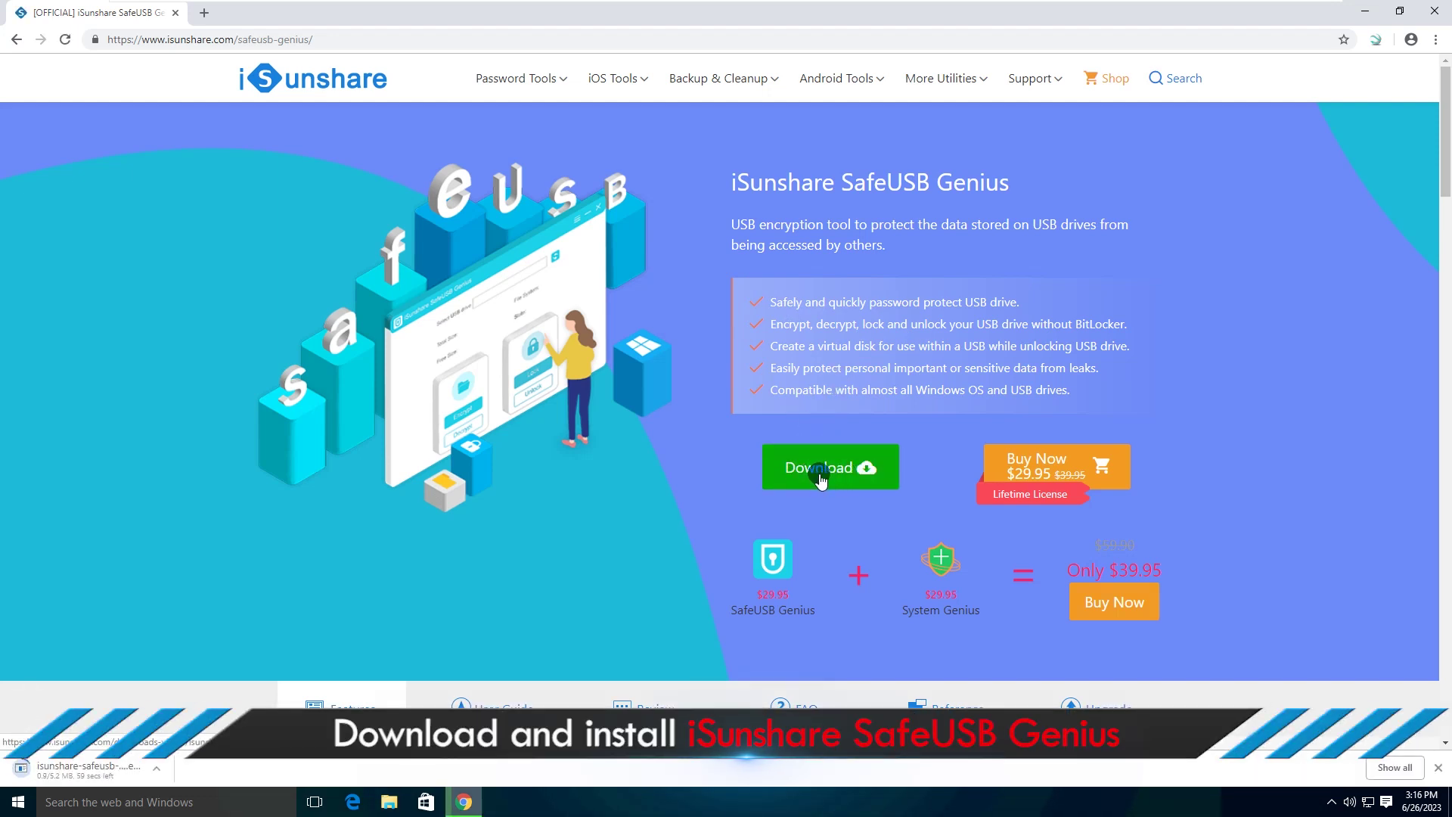
{"action": "left_click", "coordinate": [273, 766]}
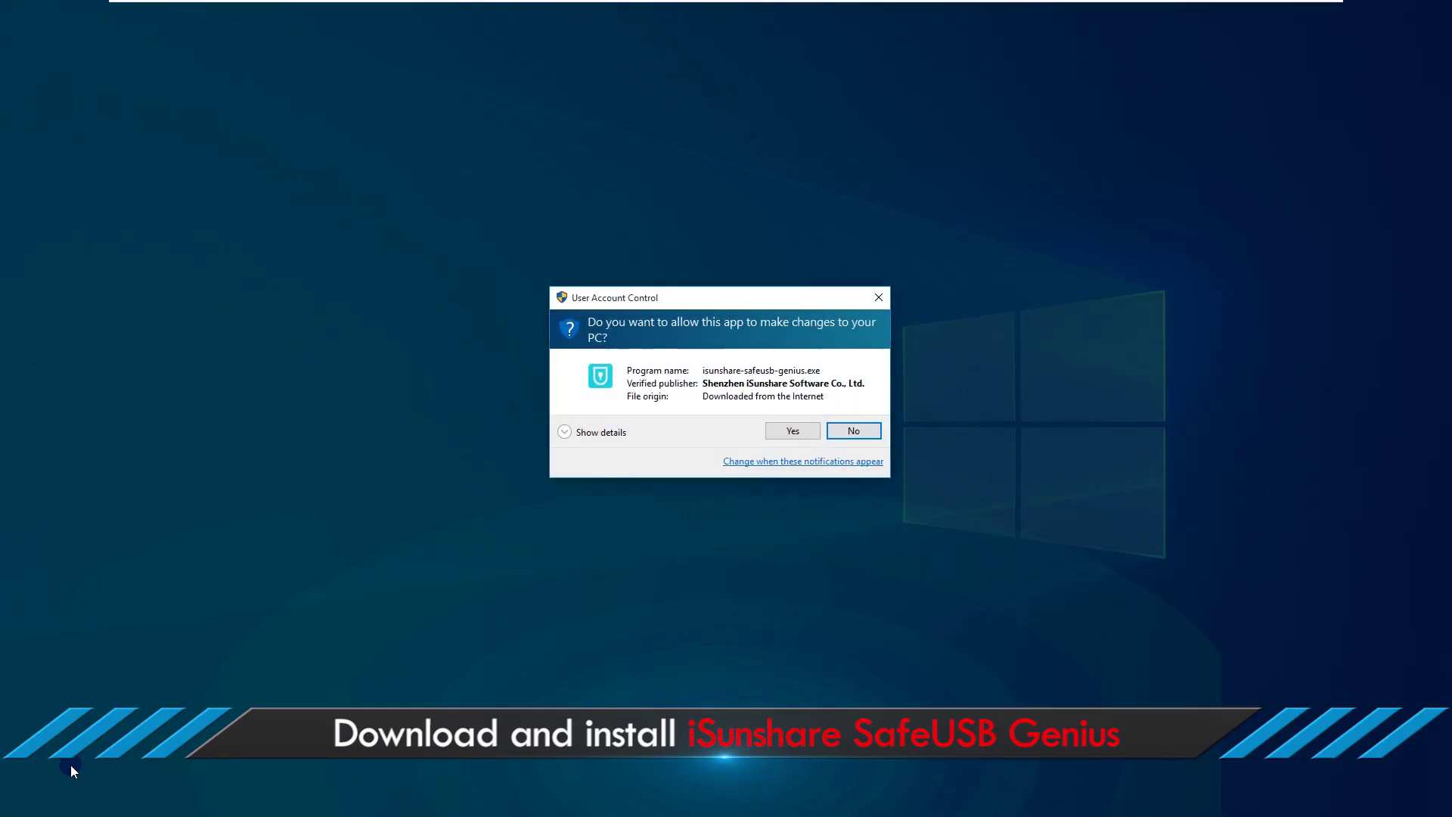
- Install SafeUSB Genius 3.1.8.6 to the default folder and launch it at finish
{"action": "left_click", "coordinate": [786, 429]}
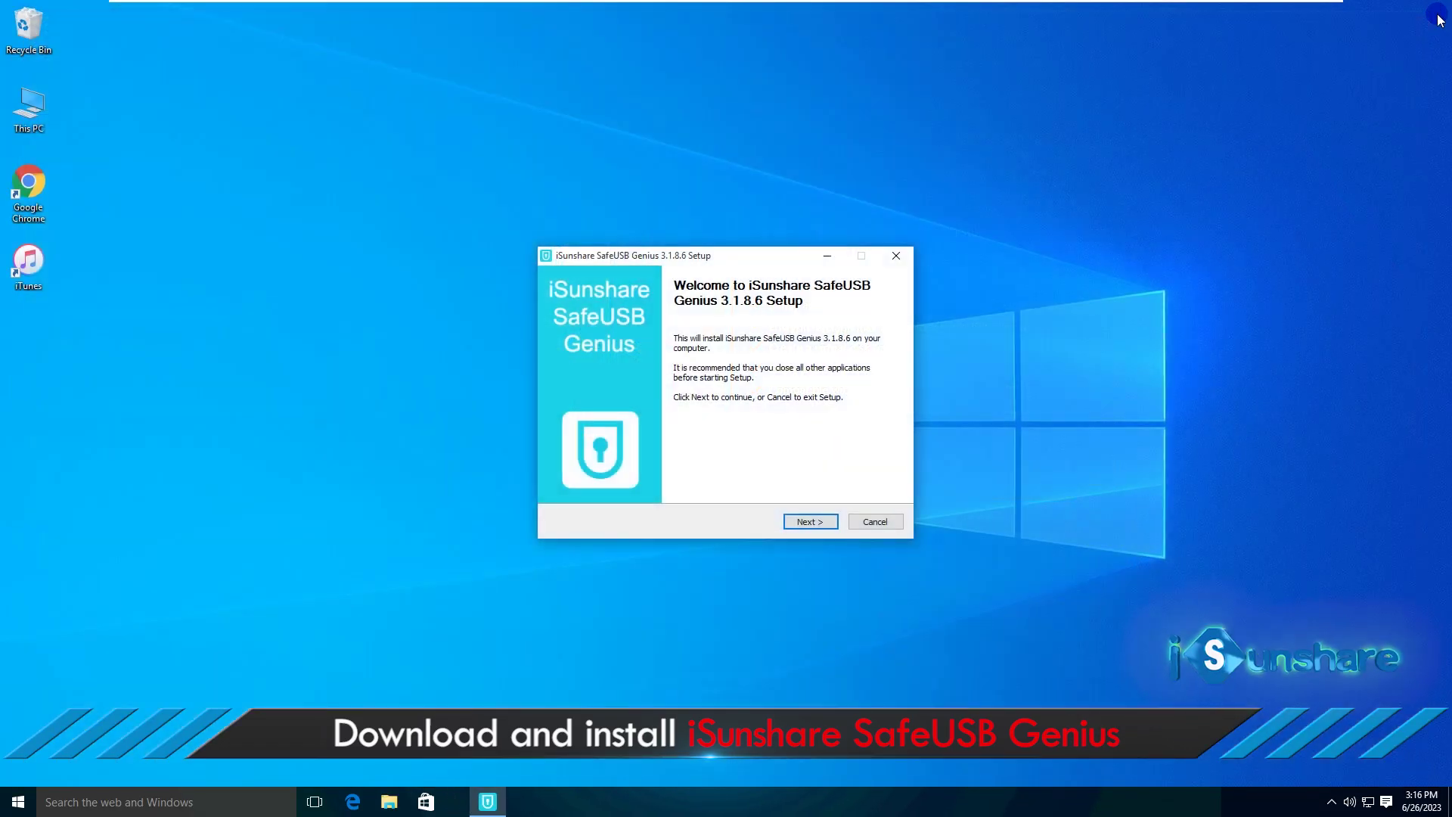
{"action": "left_click", "coordinate": [811, 521]}
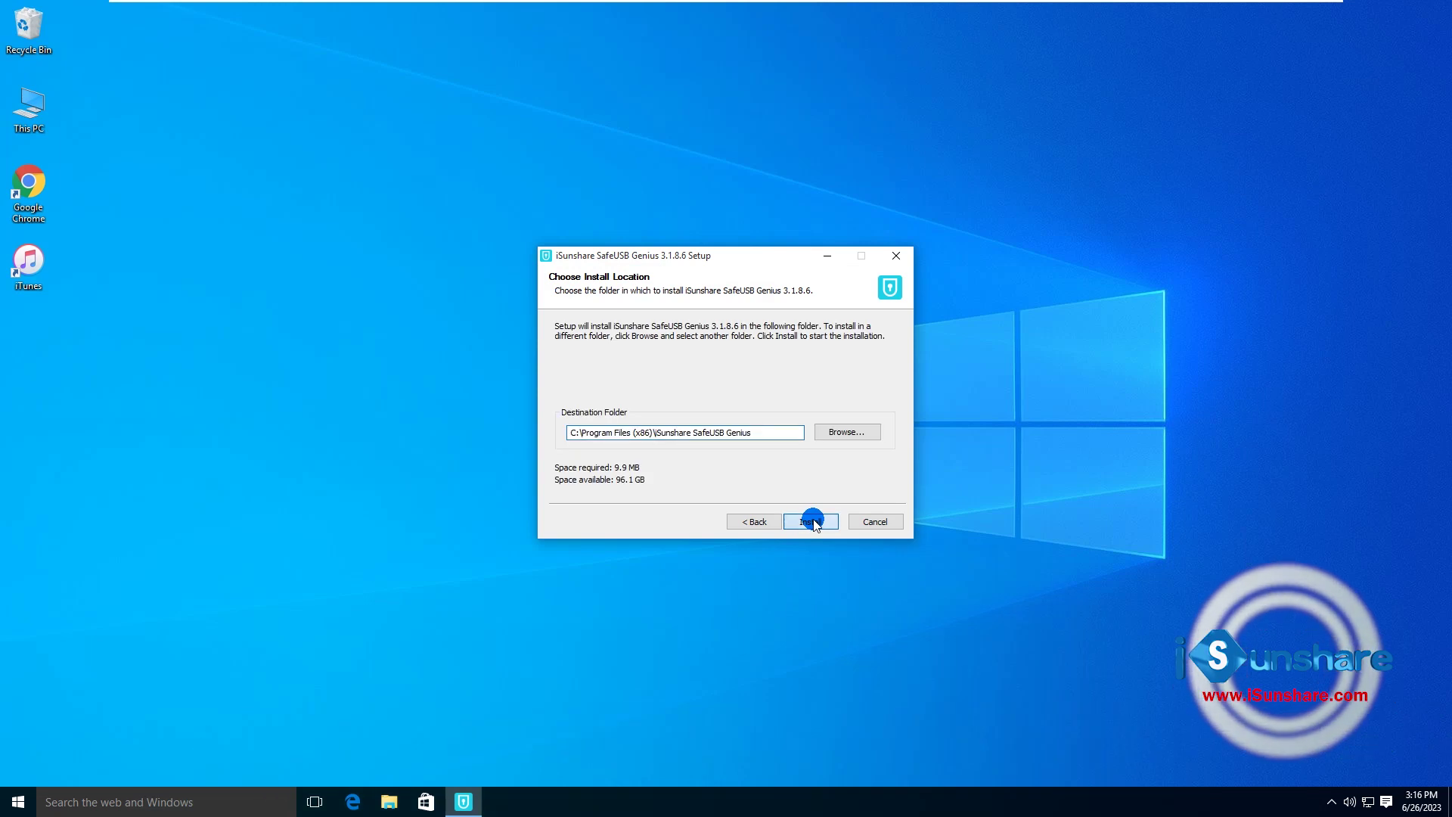
{"action": "left_click", "coordinate": [811, 522]}
{"action": "left_click", "coordinate": [810, 522]}
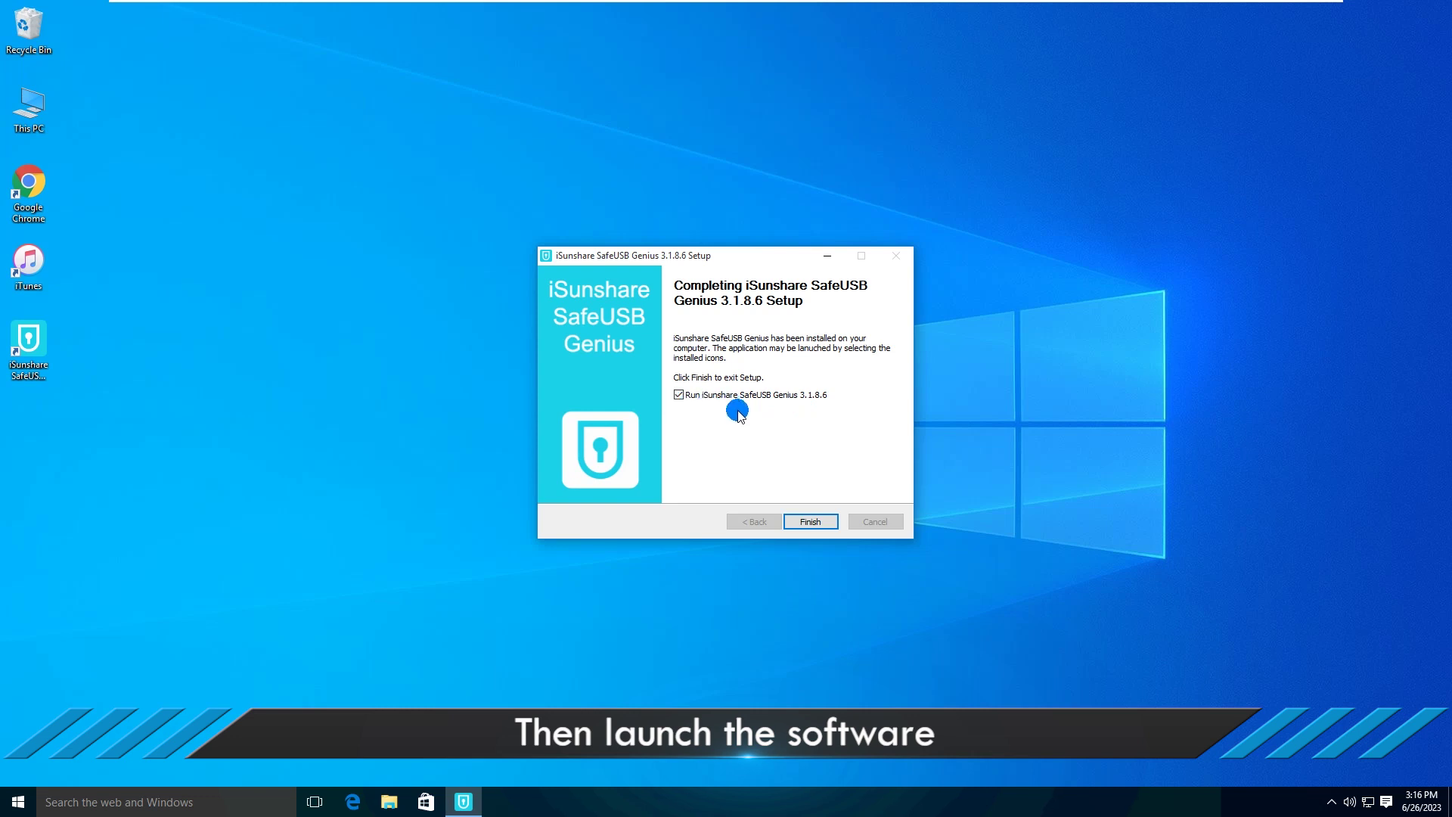
{"action": "left_click", "coordinate": [832, 527]}
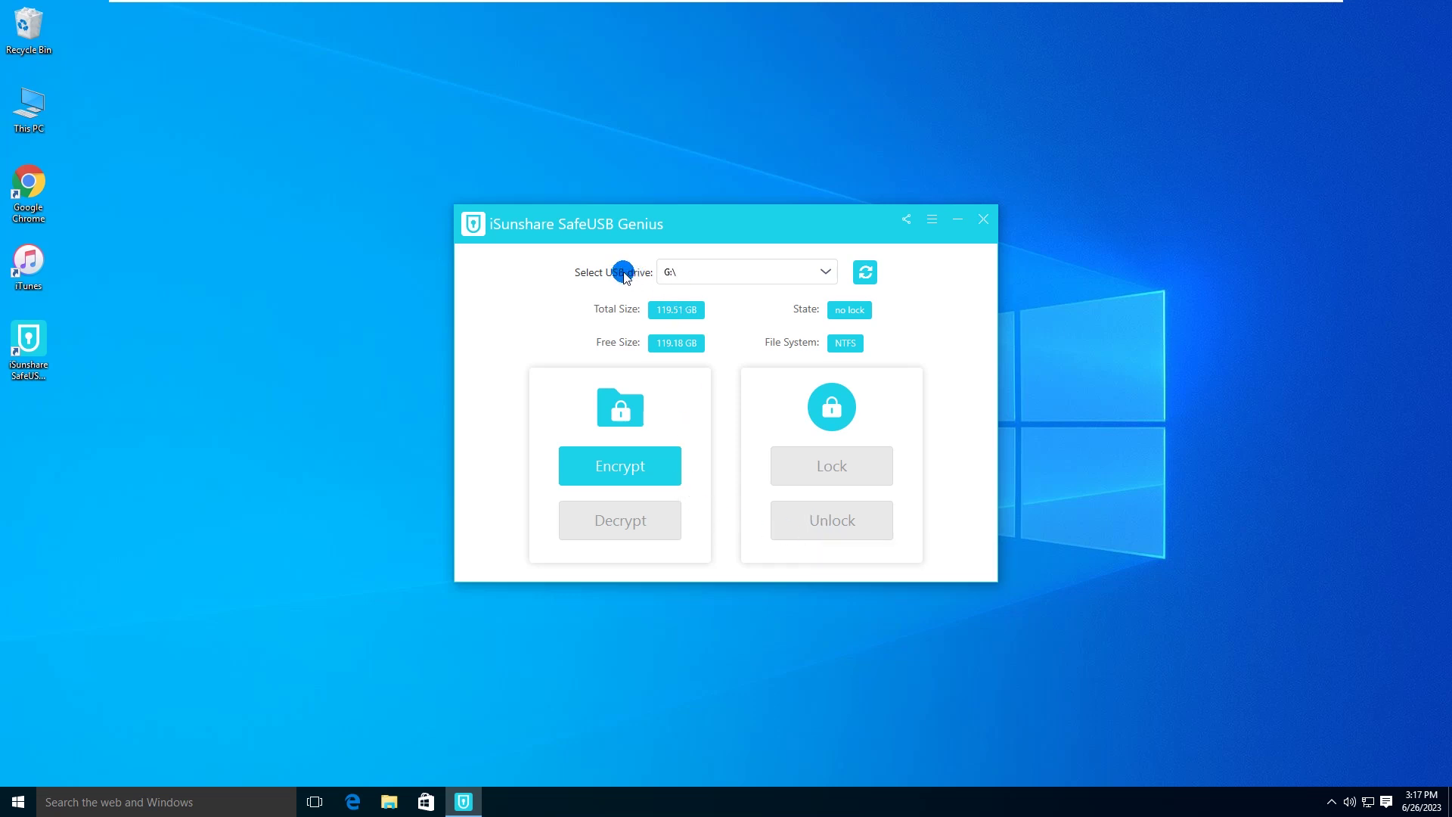
- Select drive G:\ and encrypt it with a password, acknowledging the success message
{"action": "left_click", "coordinate": [703, 272]}
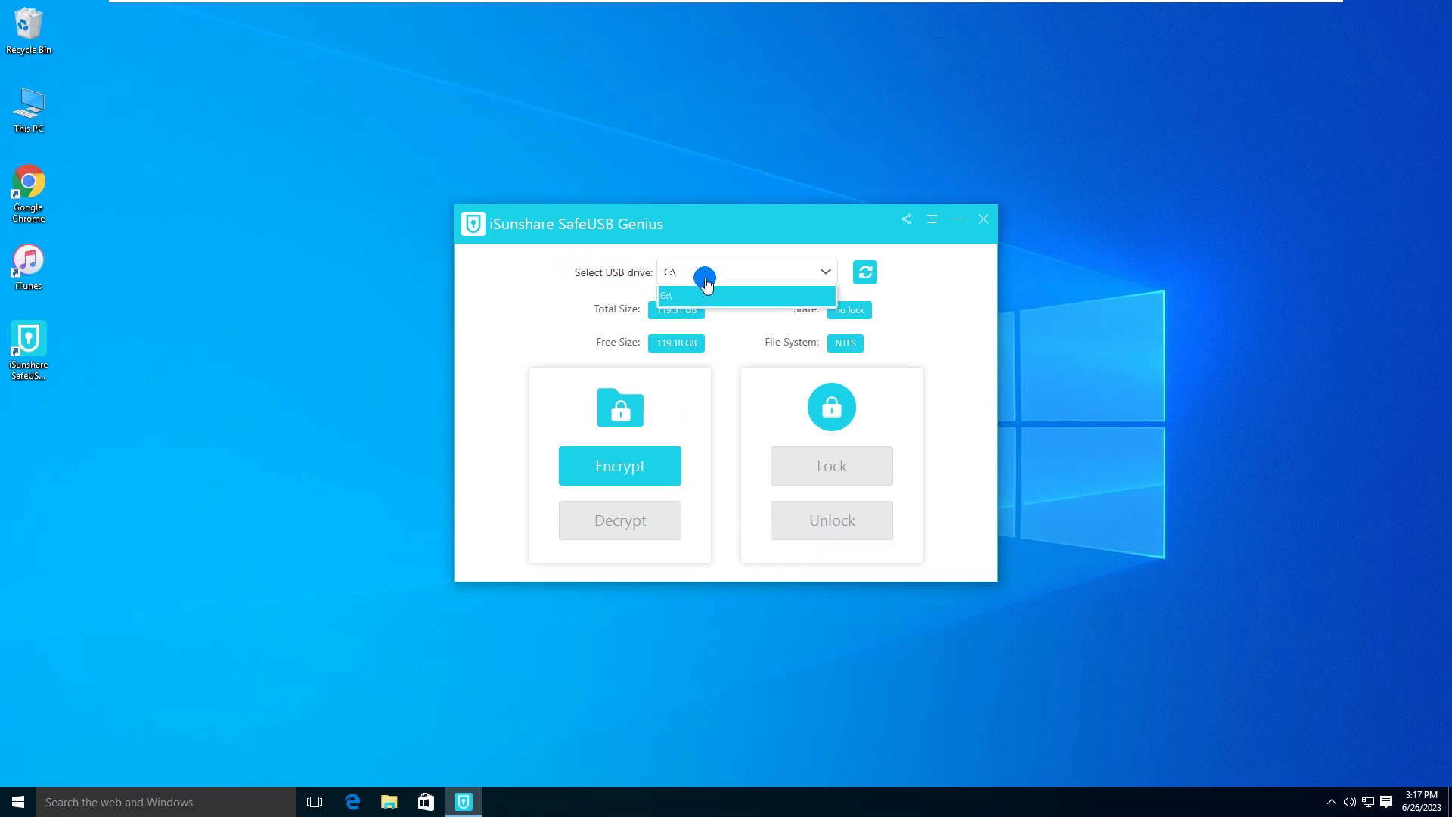
{"action": "left_click", "coordinate": [676, 287]}
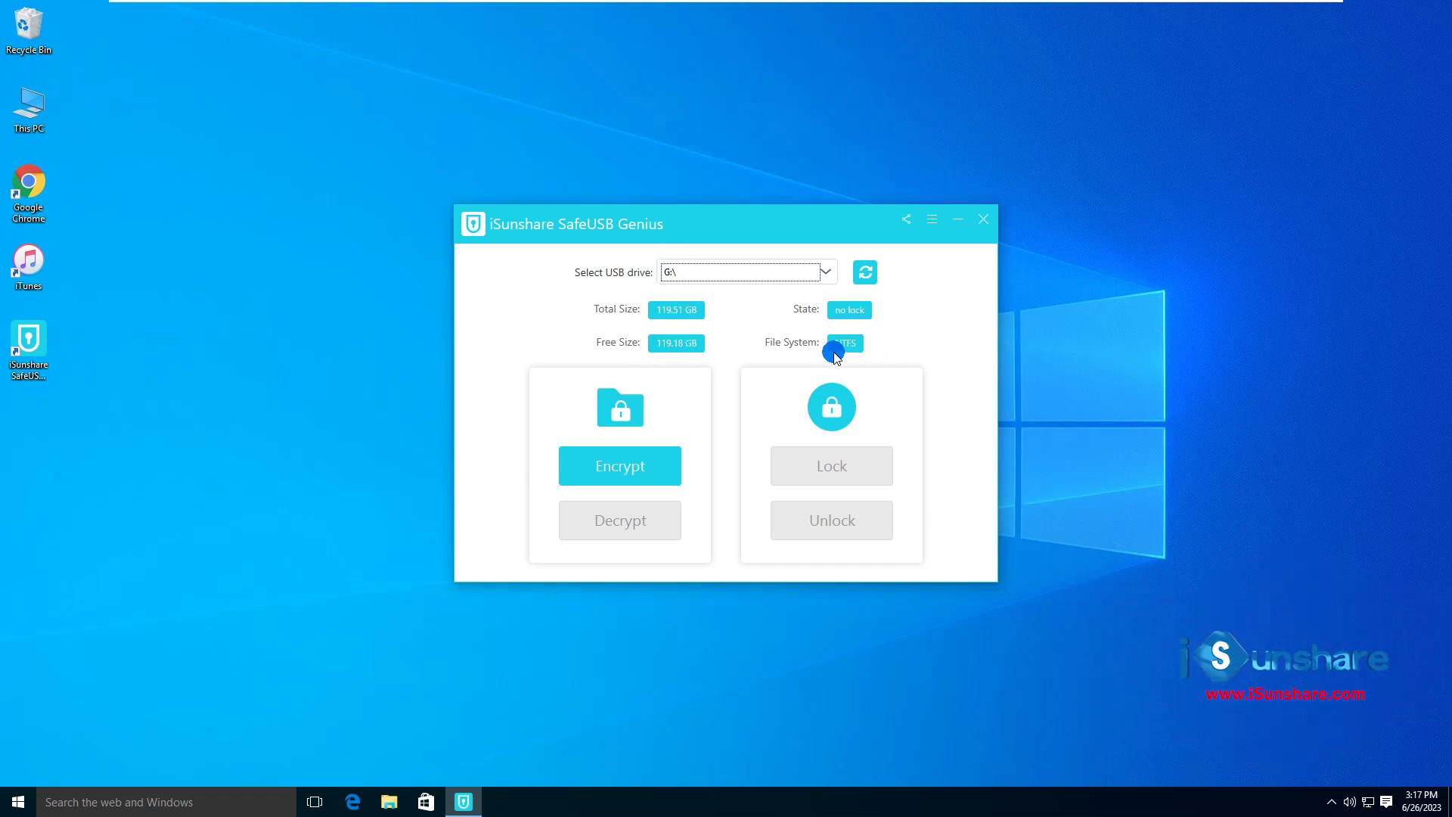
{"action": "left_click", "coordinate": [619, 475]}
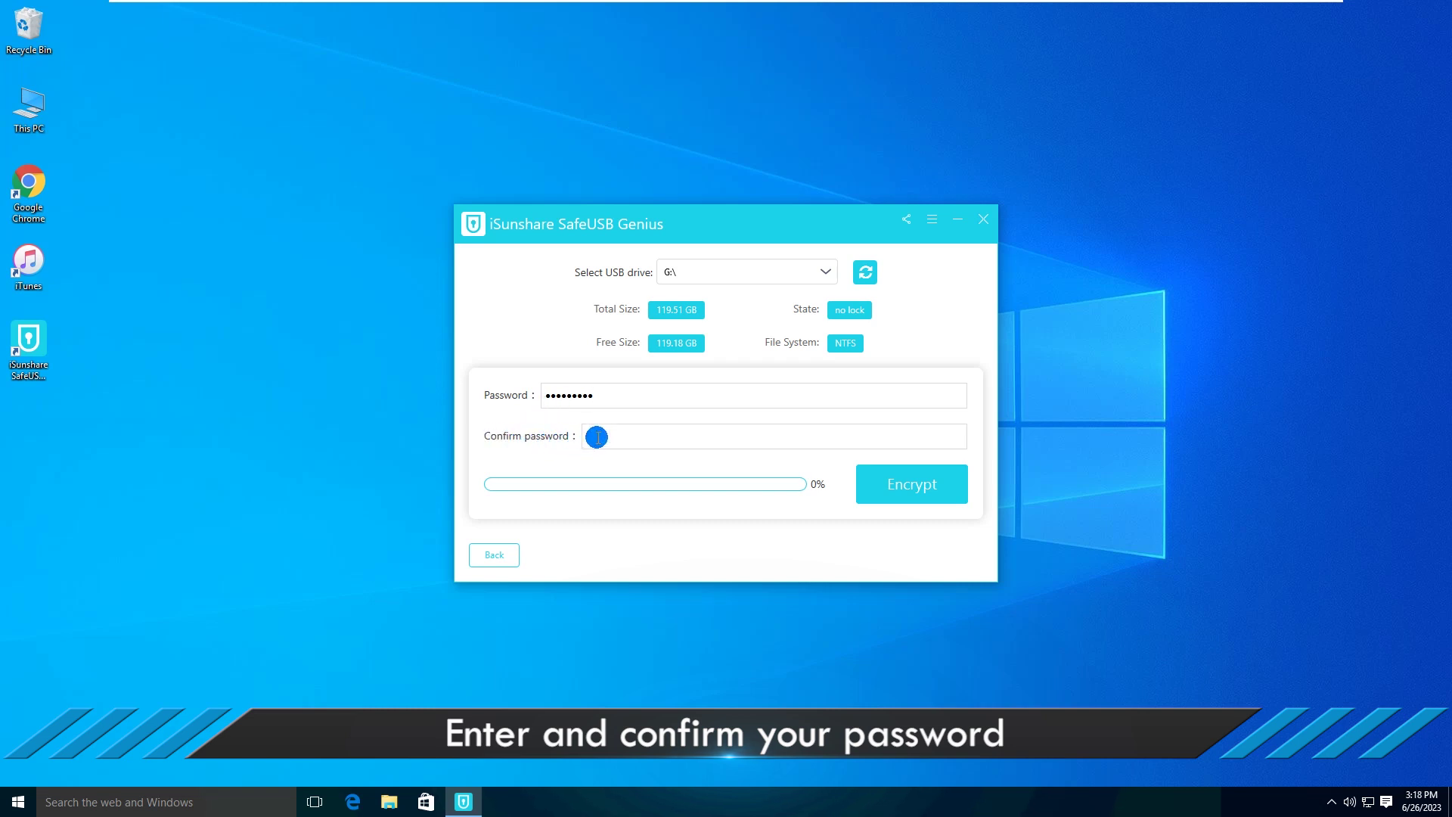
{"action": "type", "text": "•••"}
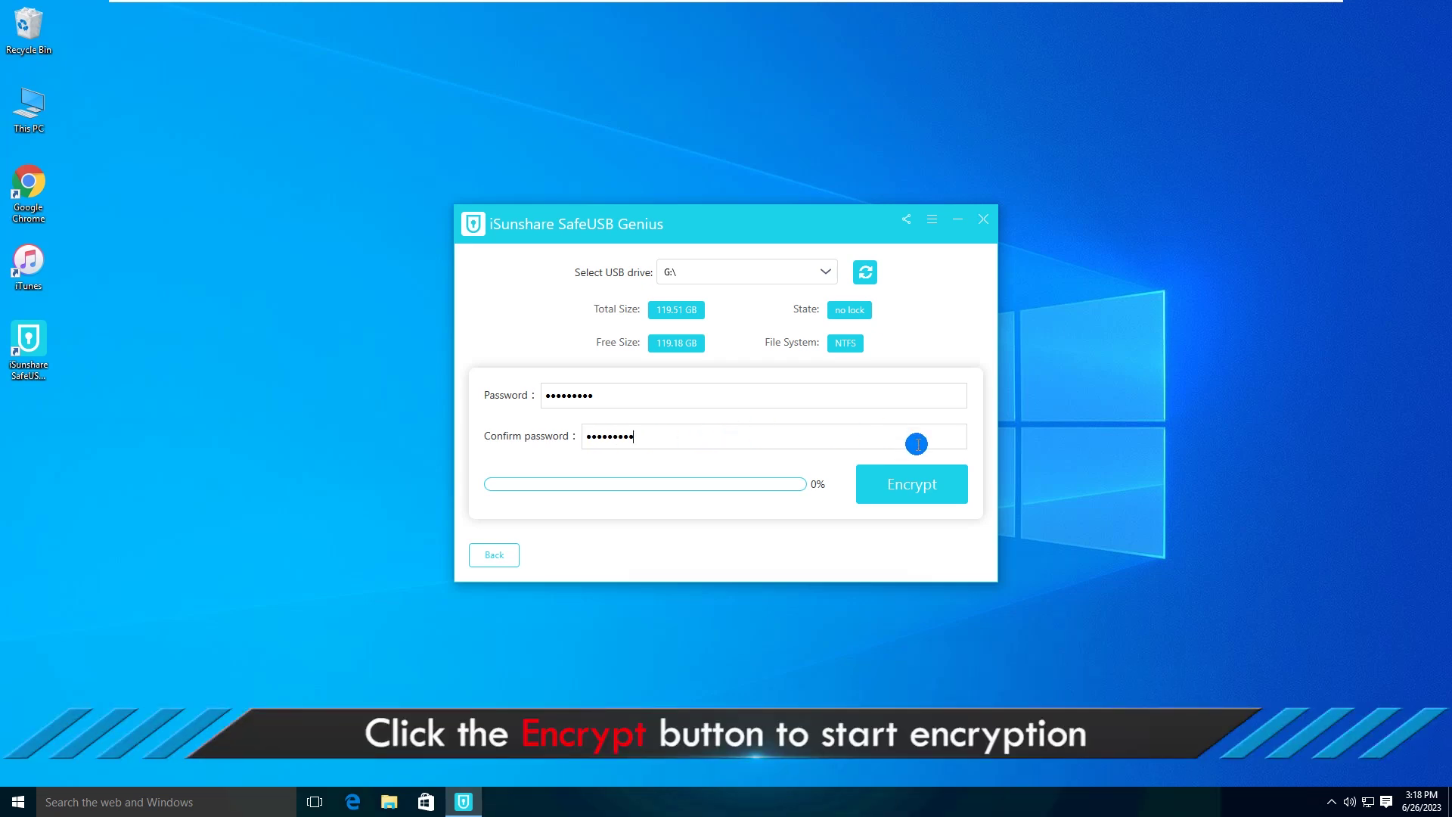
{"action": "left_click", "coordinate": [913, 484]}
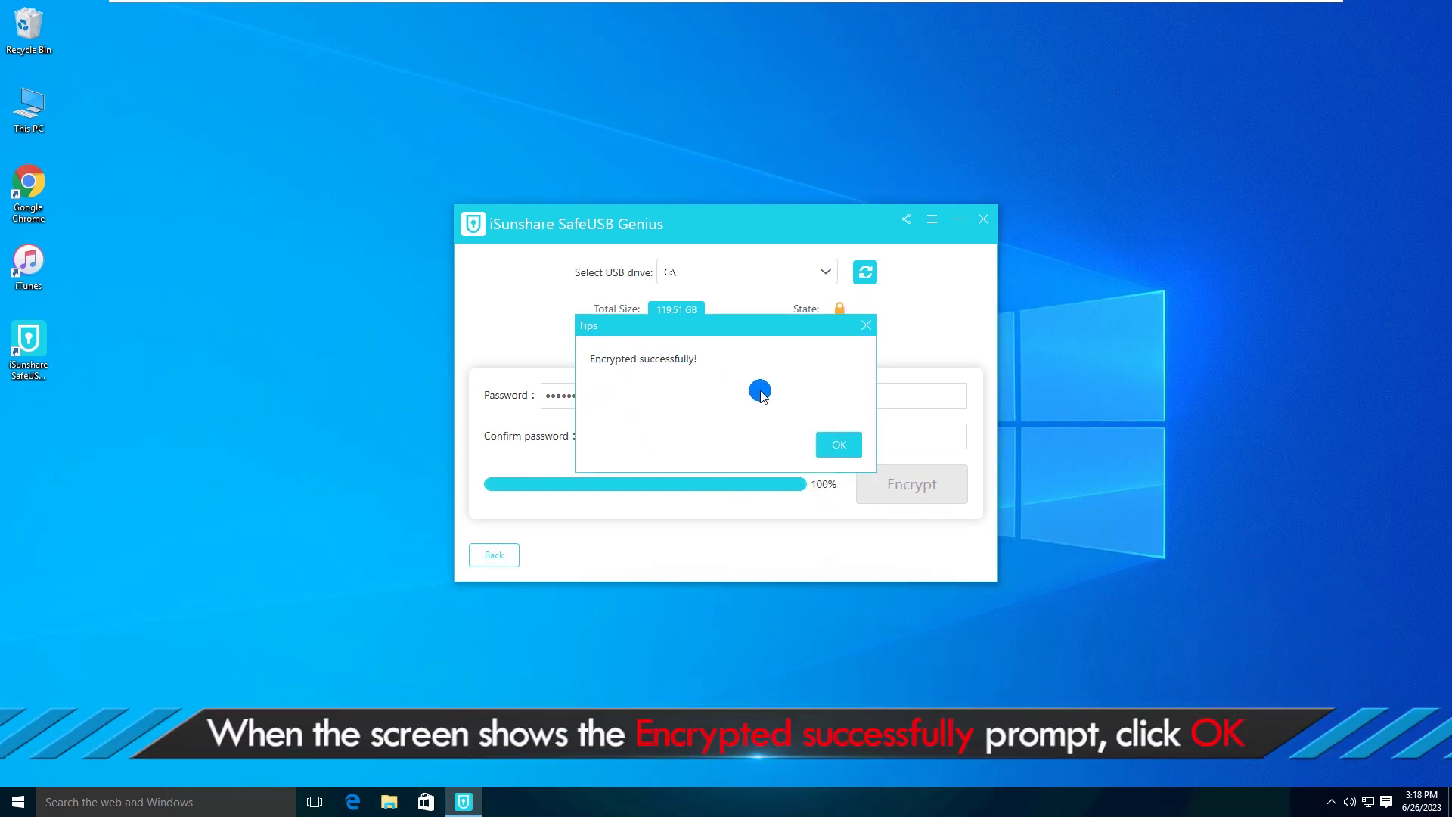
{"action": "left_click", "coordinate": [834, 442]}
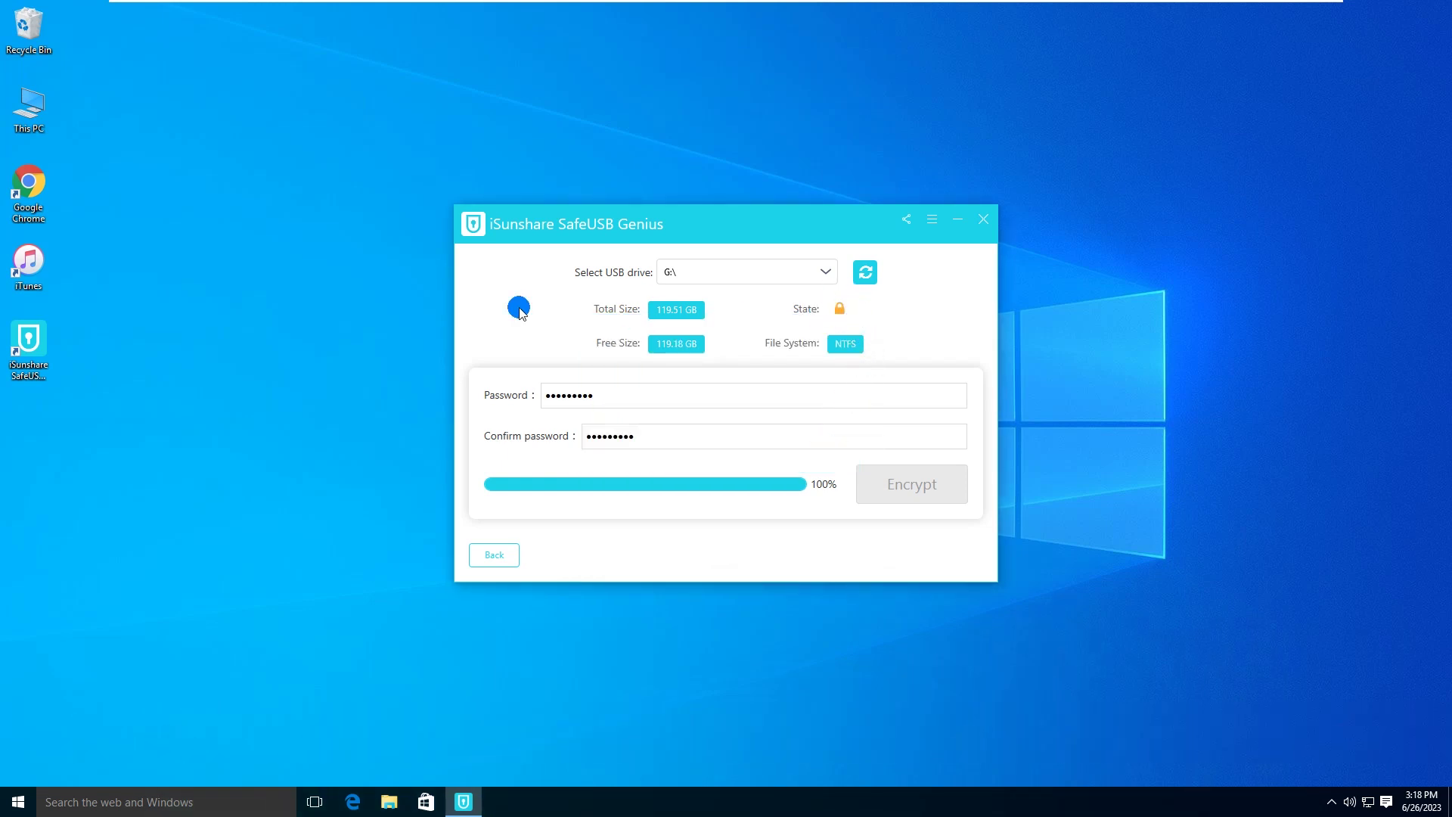
{"action": "double_click", "coordinate": [23, 136]}
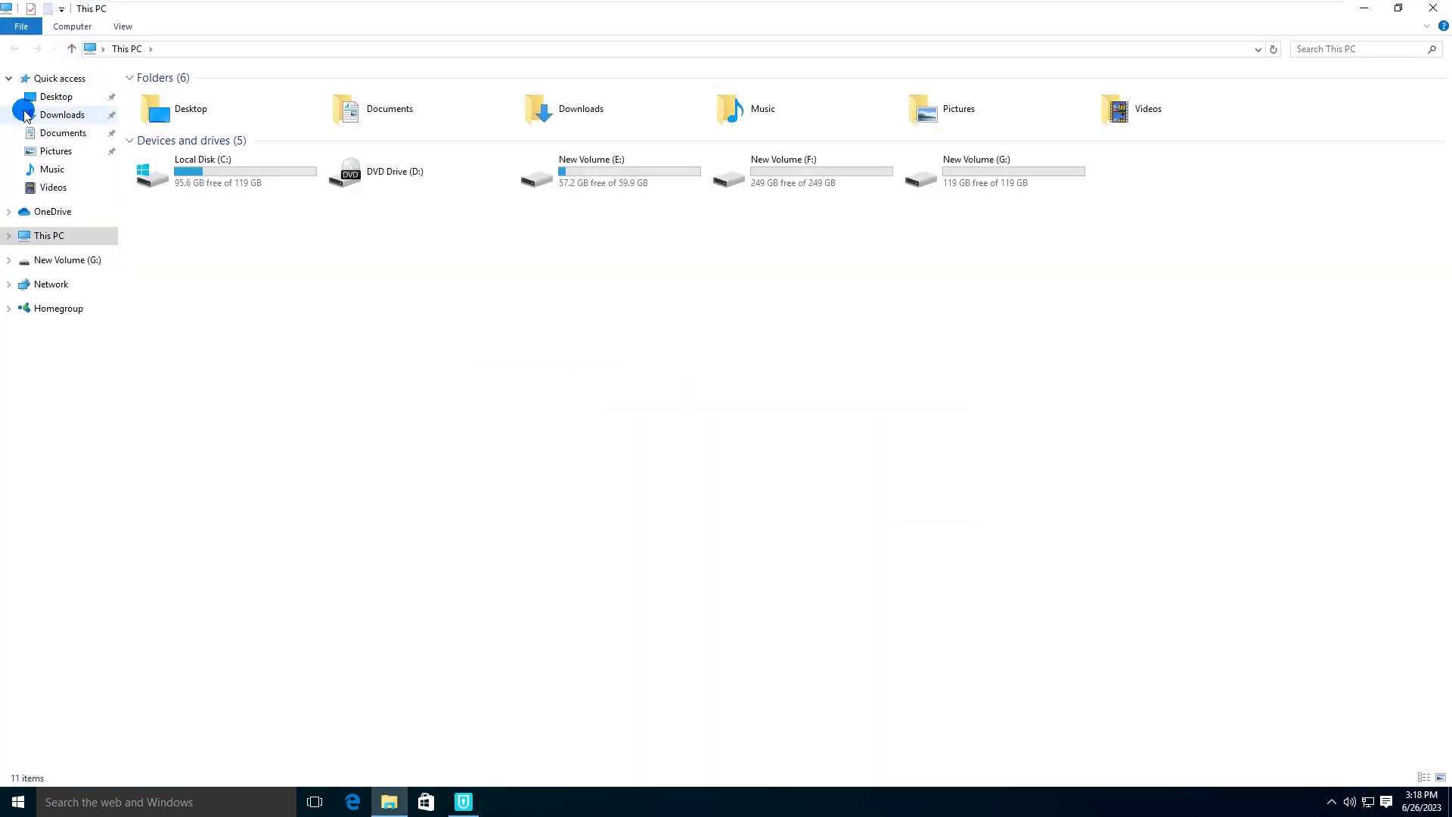
{"action": "double_click", "coordinate": [1002, 161]}
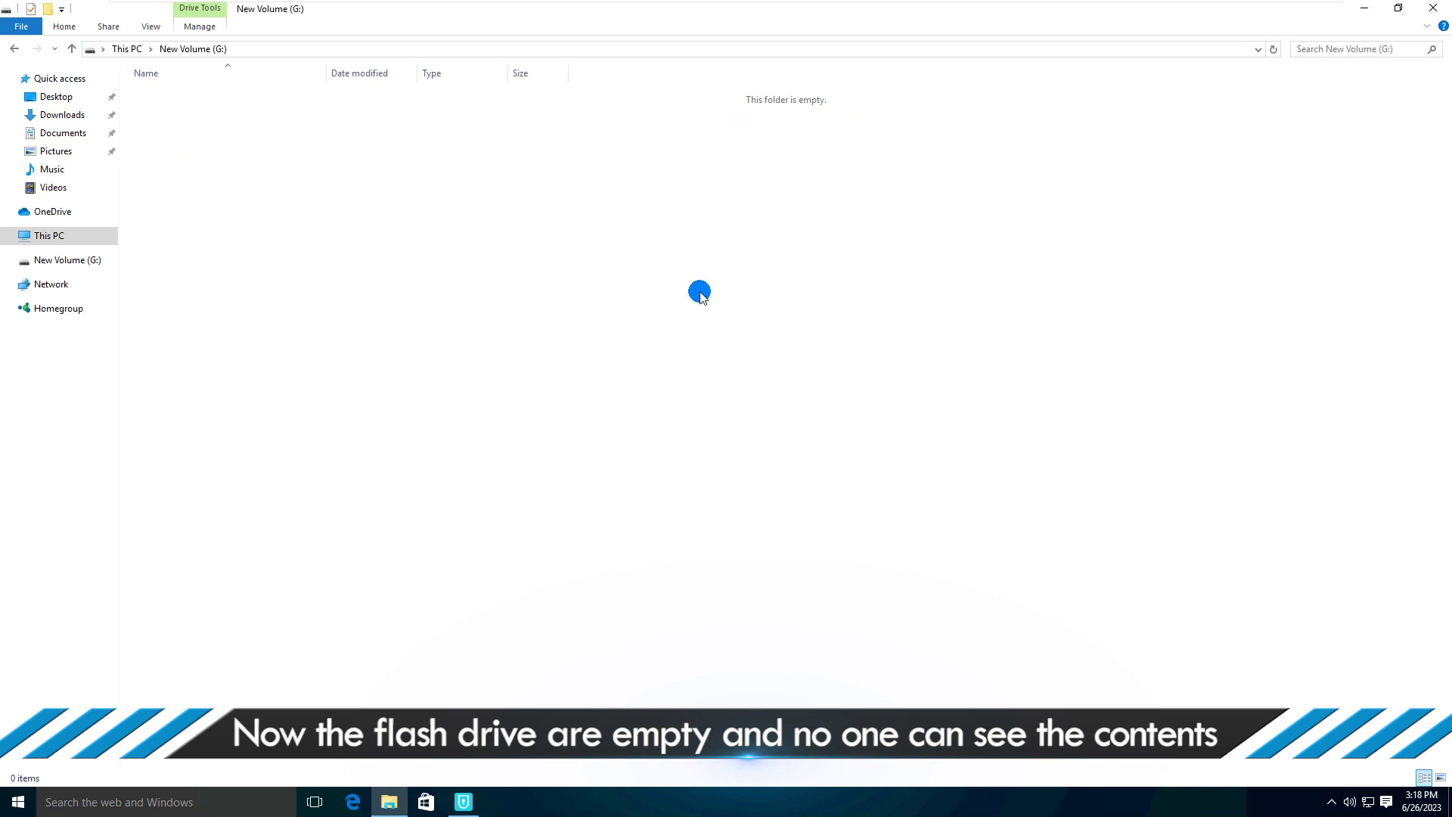
{"action": "left_click", "coordinate": [1432, 7]}
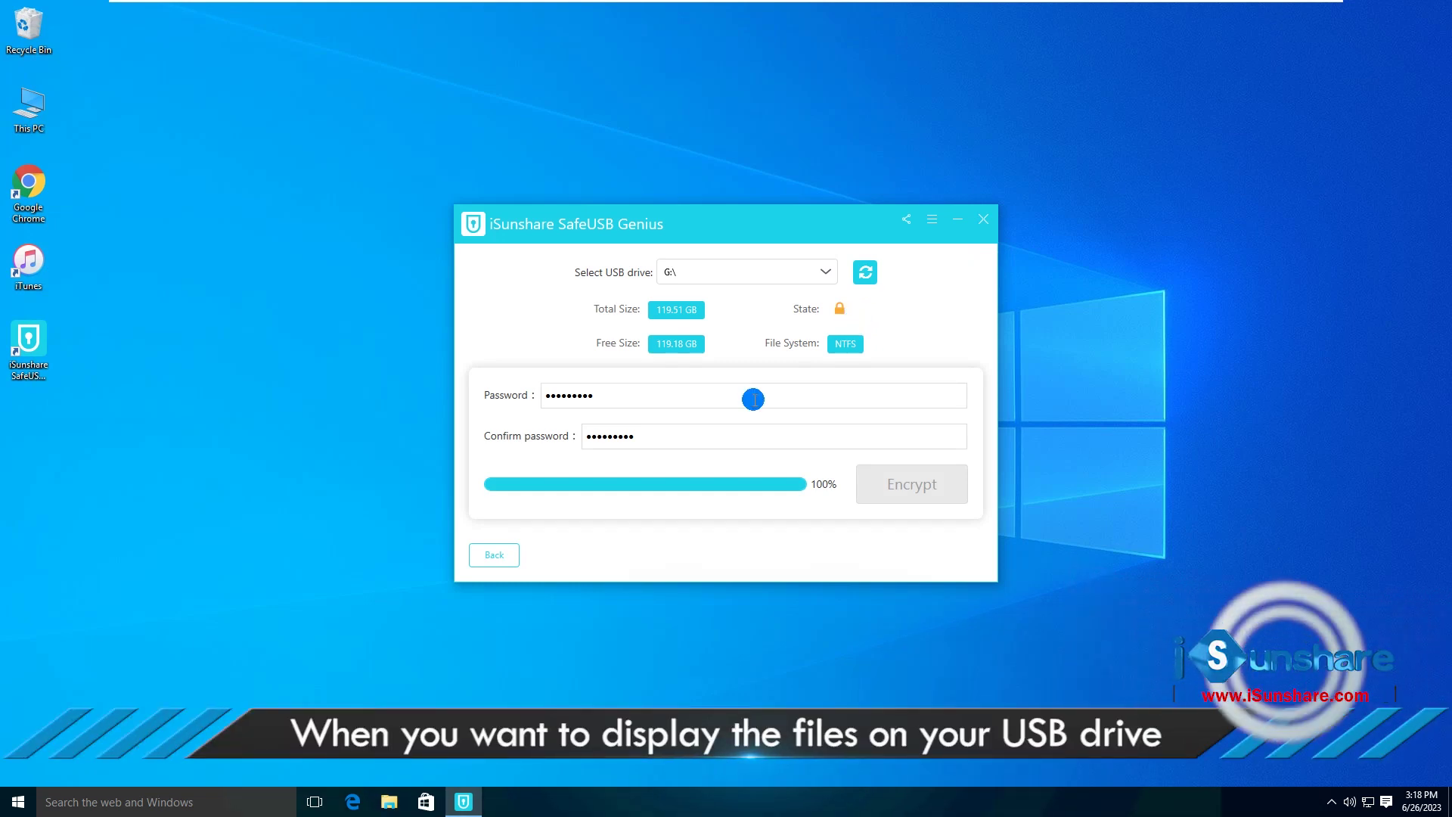
- Decrypt drive G:\ with its password, acknowledge the success message, and open This PC
{"action": "left_click", "coordinate": [494, 554]}
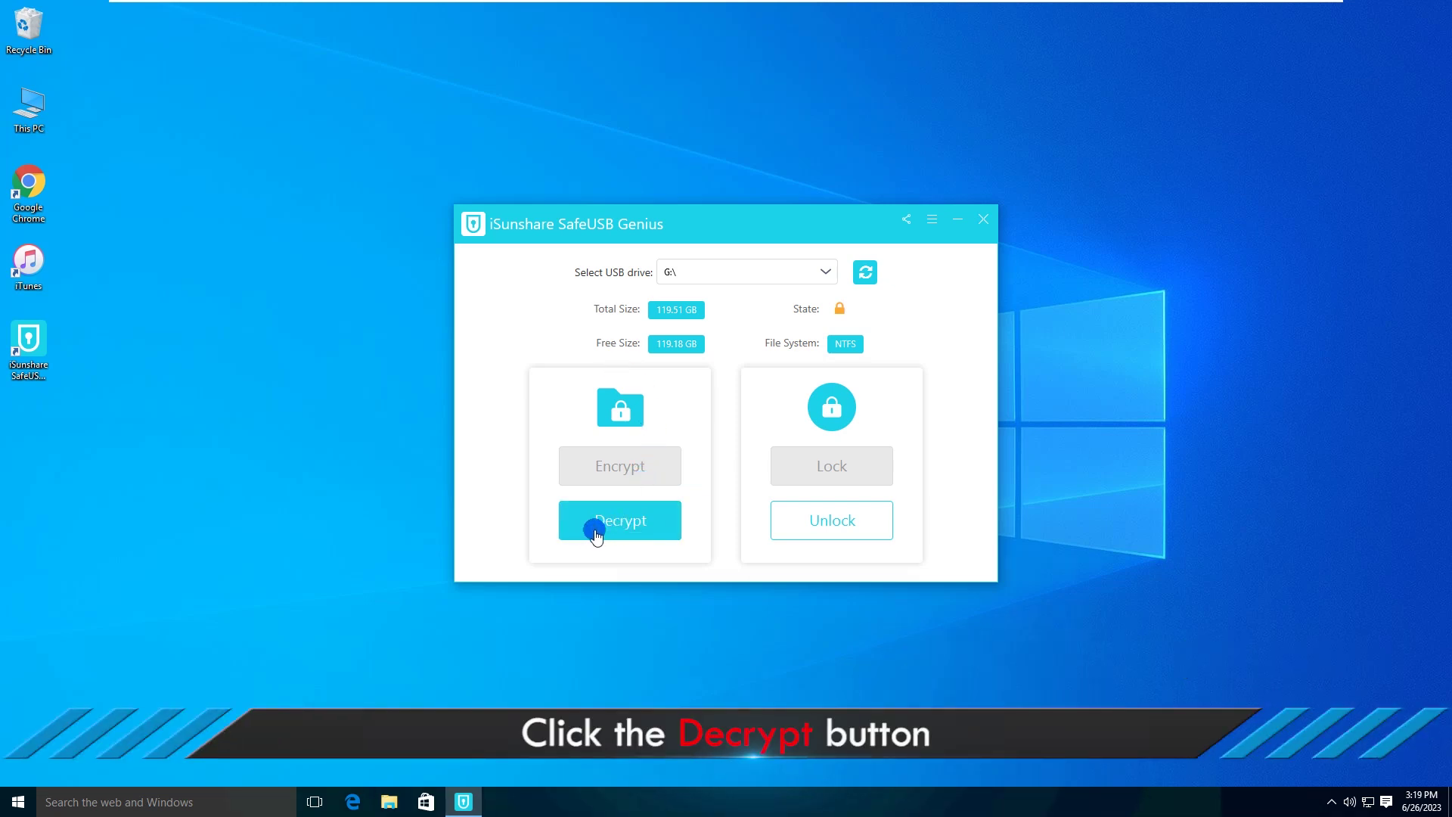
{"action": "left_click", "coordinate": [618, 523]}
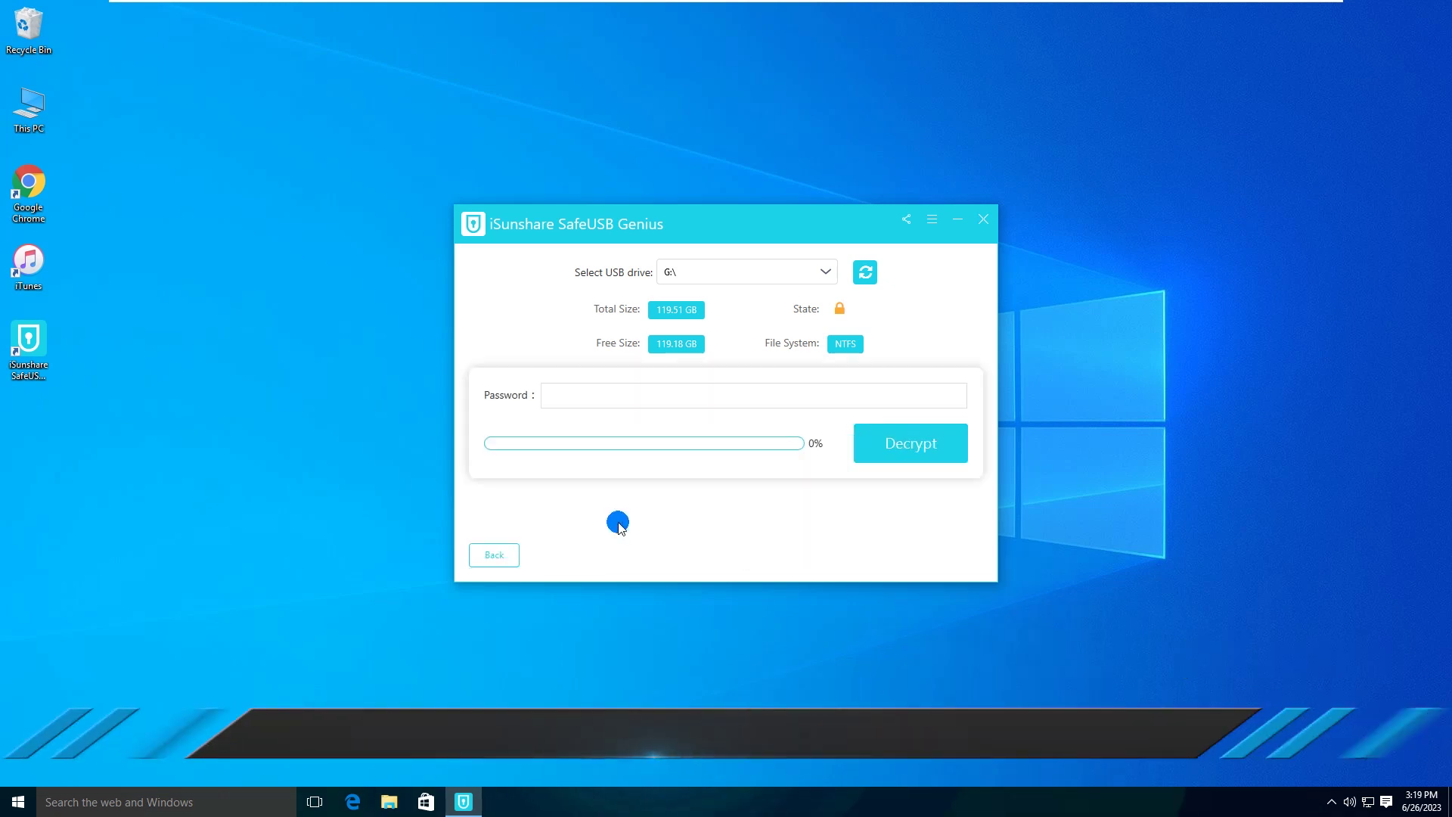
{"action": "left_click", "coordinate": [561, 396]}
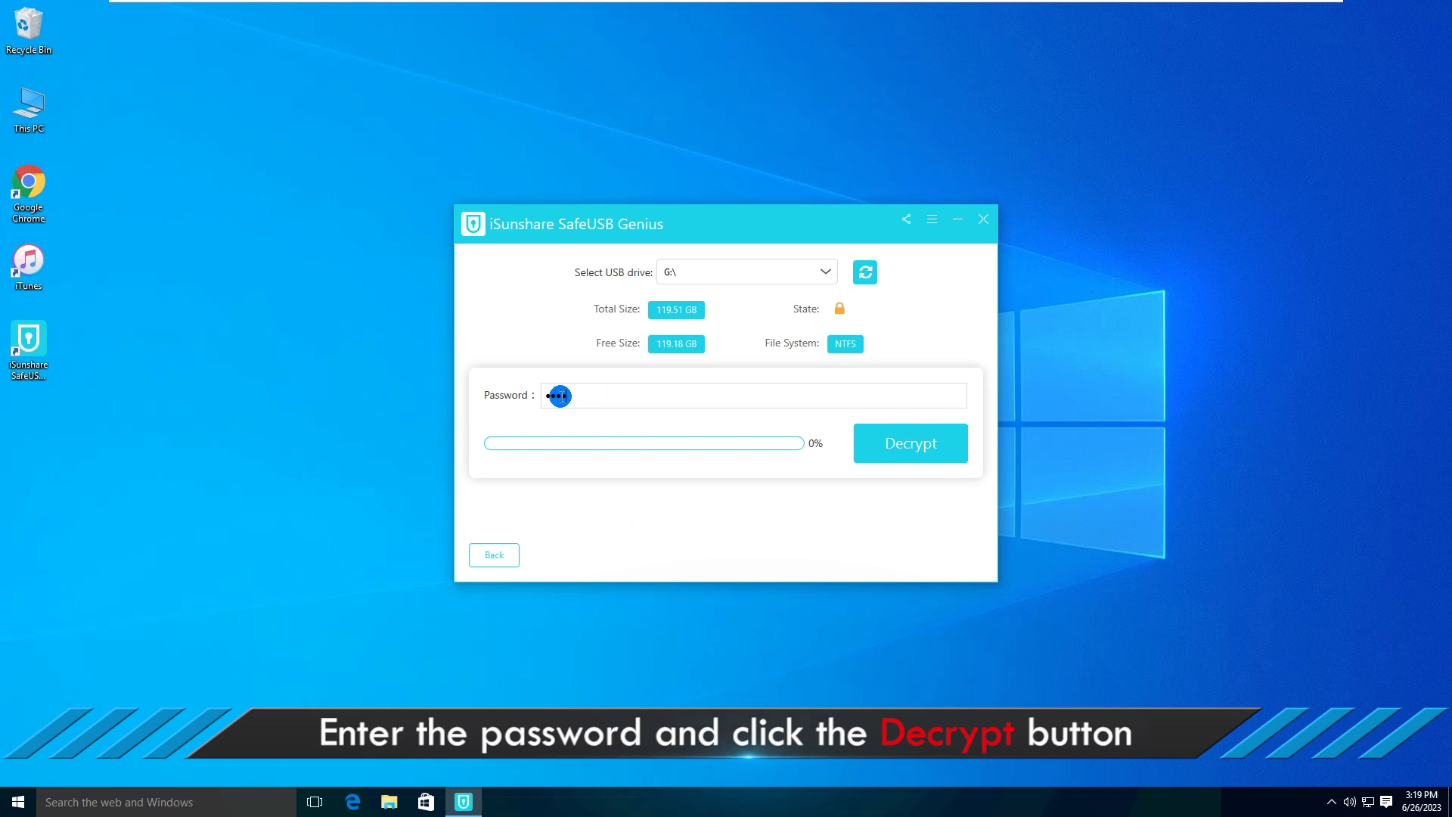
{"action": "left_click", "coordinate": [911, 446]}
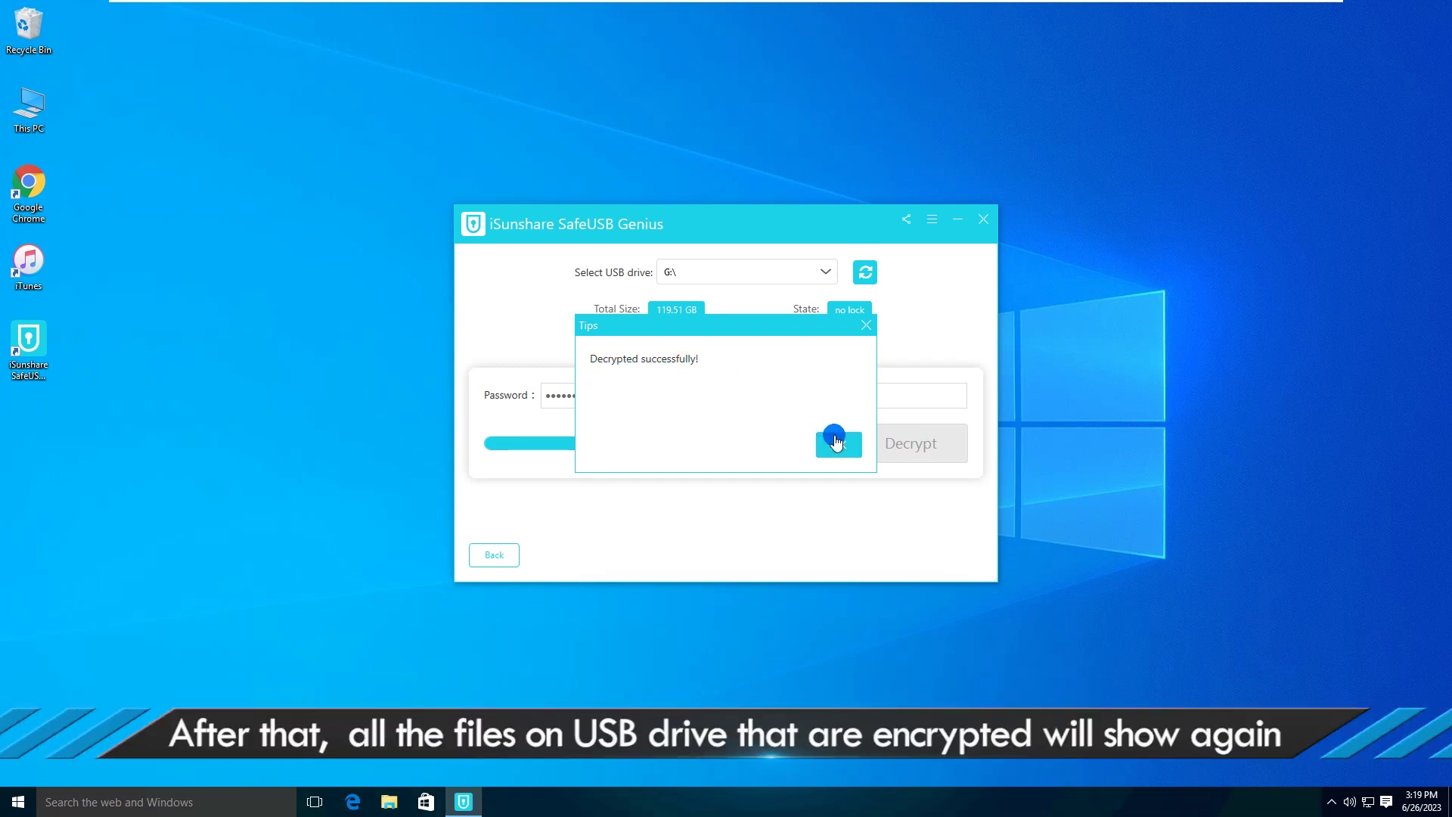
{"action": "left_click", "coordinate": [837, 443]}
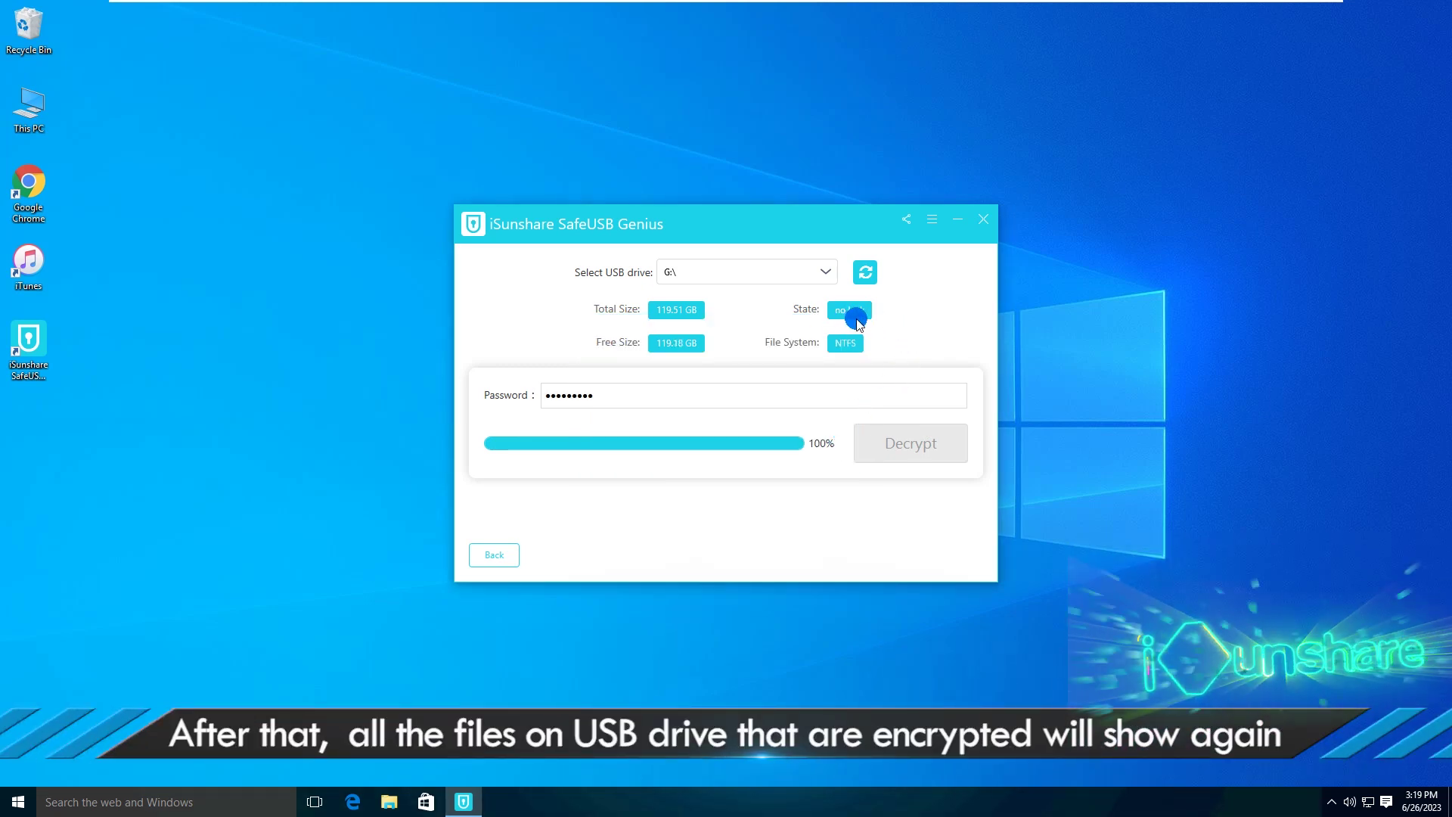
{"action": "double_click", "coordinate": [60, 124]}
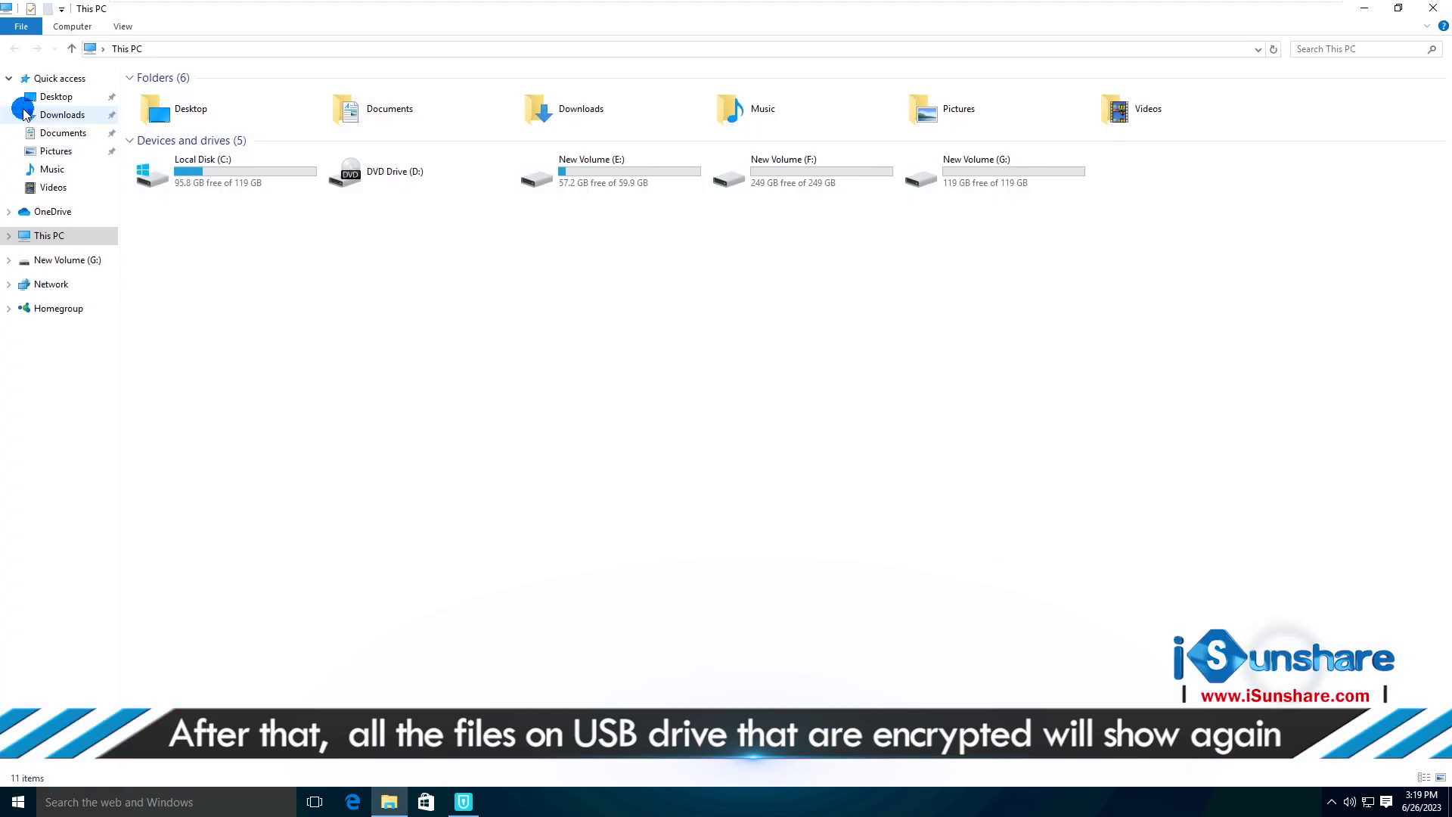
{"action": "double_click", "coordinate": [986, 169]}
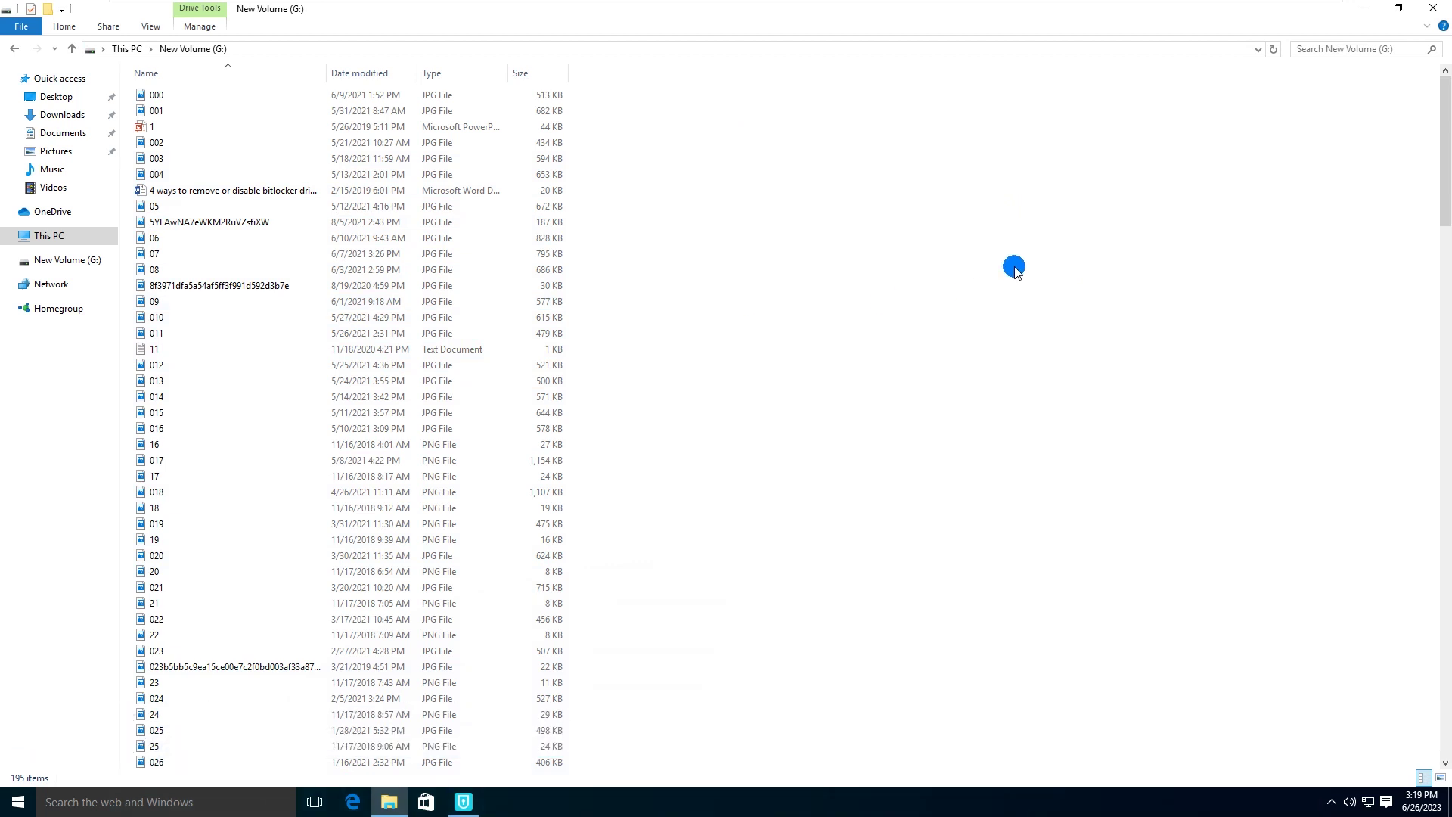
{"action": "left_click", "coordinate": [1439, 8]}
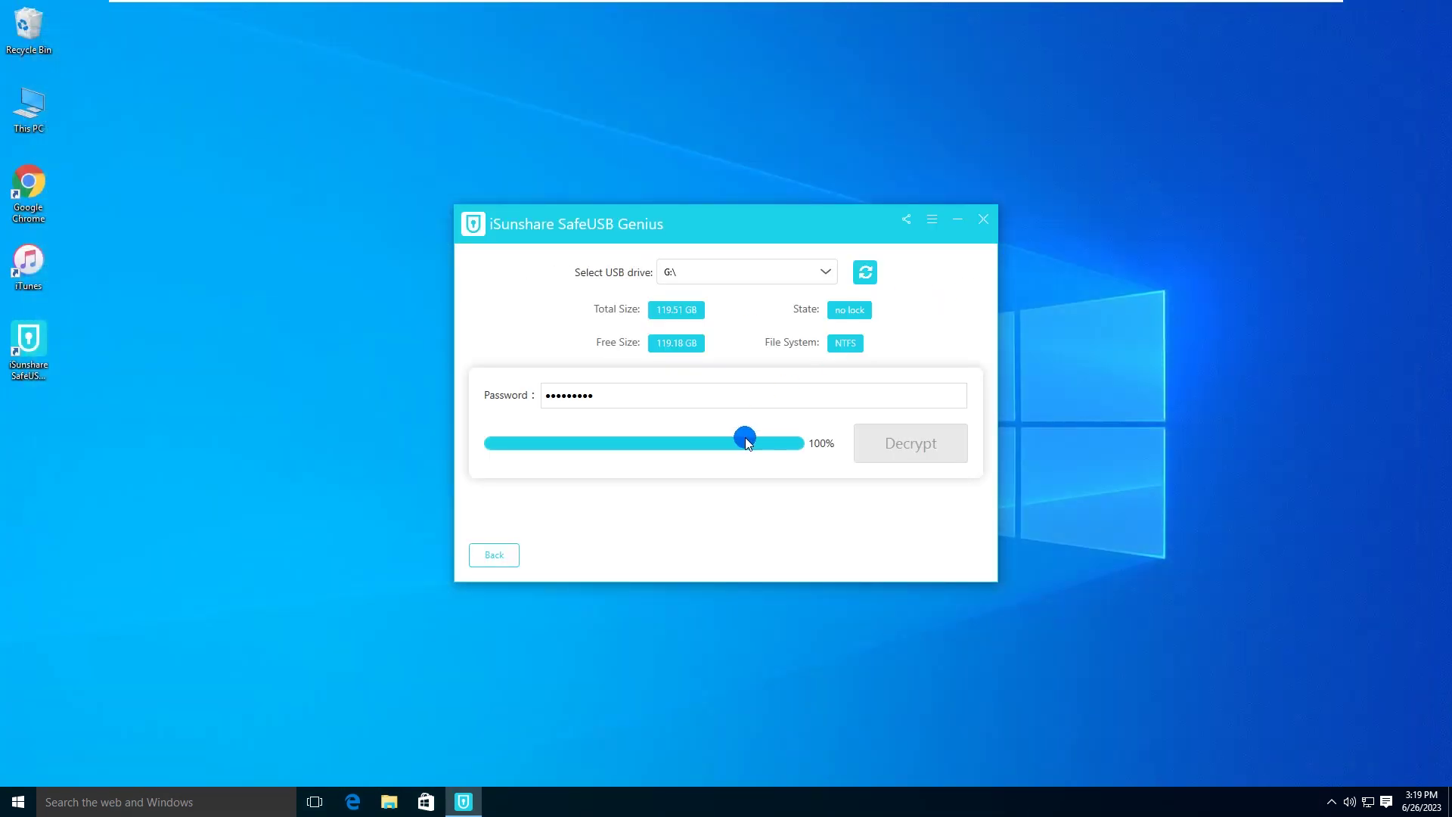